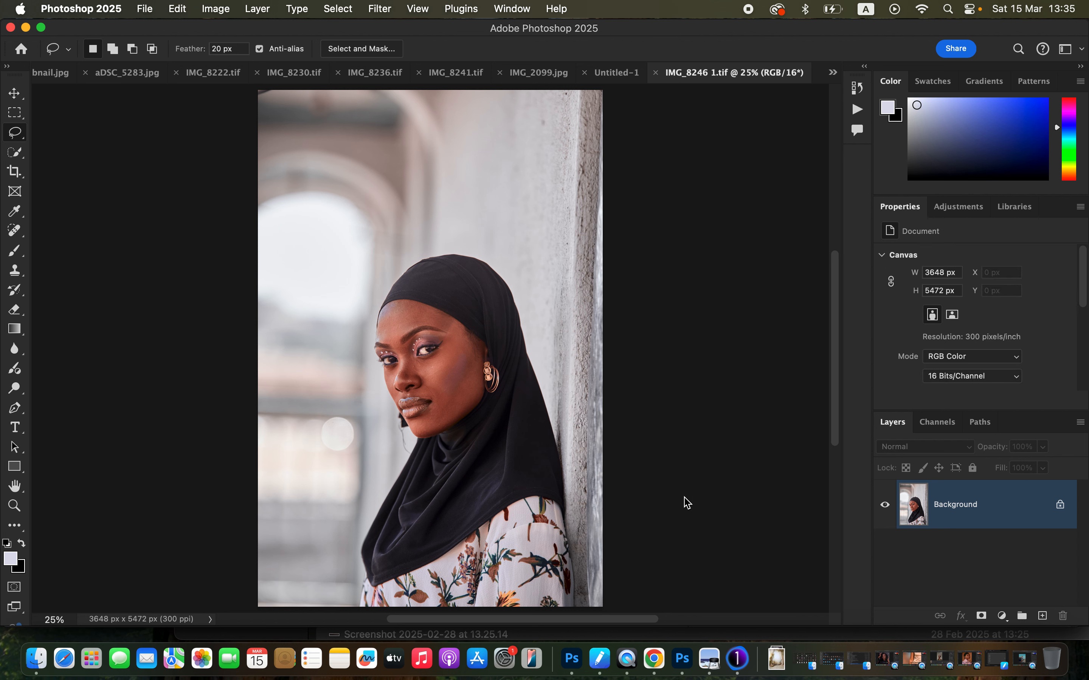
Crop the portrait at a 4:5 ratio to about 3318 x 4148 px, framing the woman more tightly.
key("super+minus")
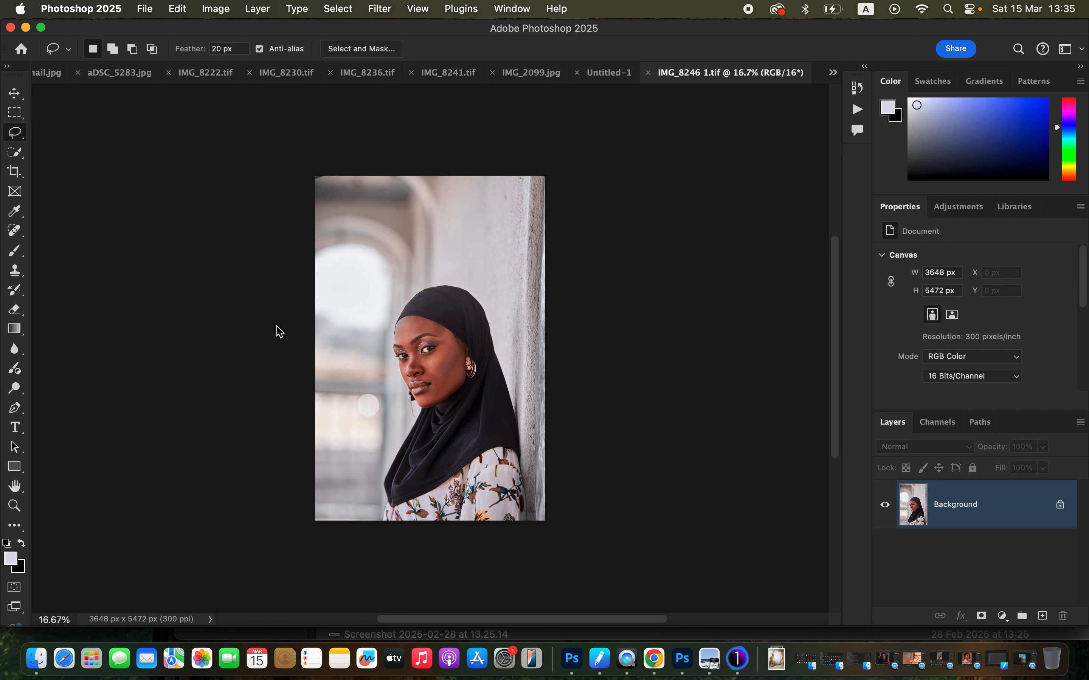
left_click(15, 174)
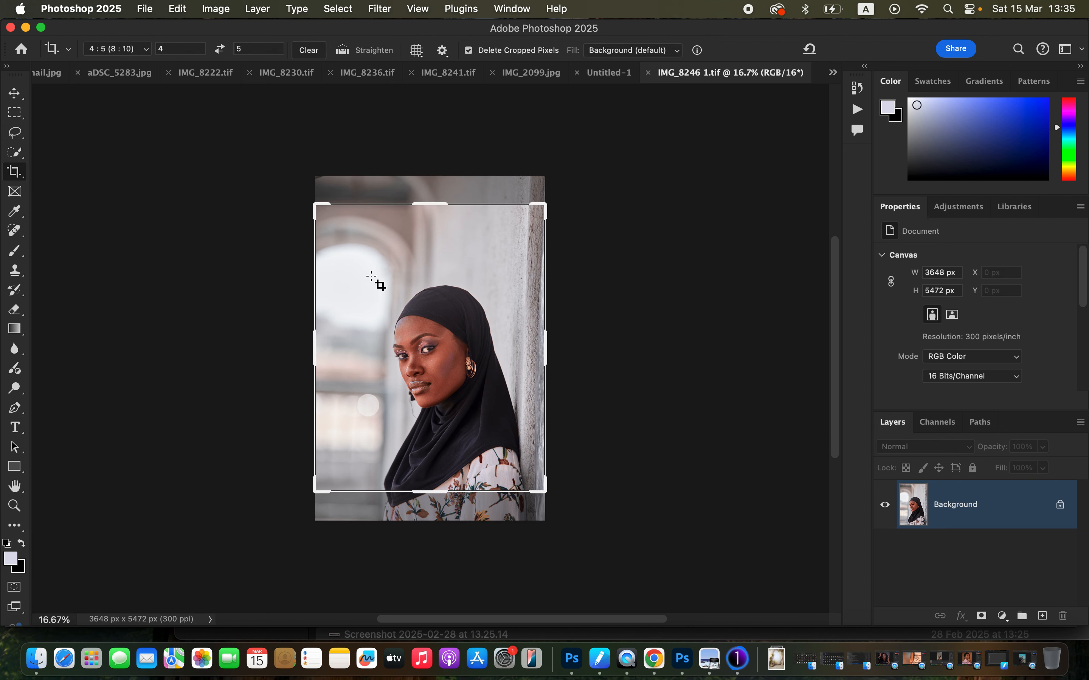
left_click_drag(434, 330, 445, 225)
left_click_drag(558, 192, 556, 175)
left_click_drag(323, 219, 330, 213)
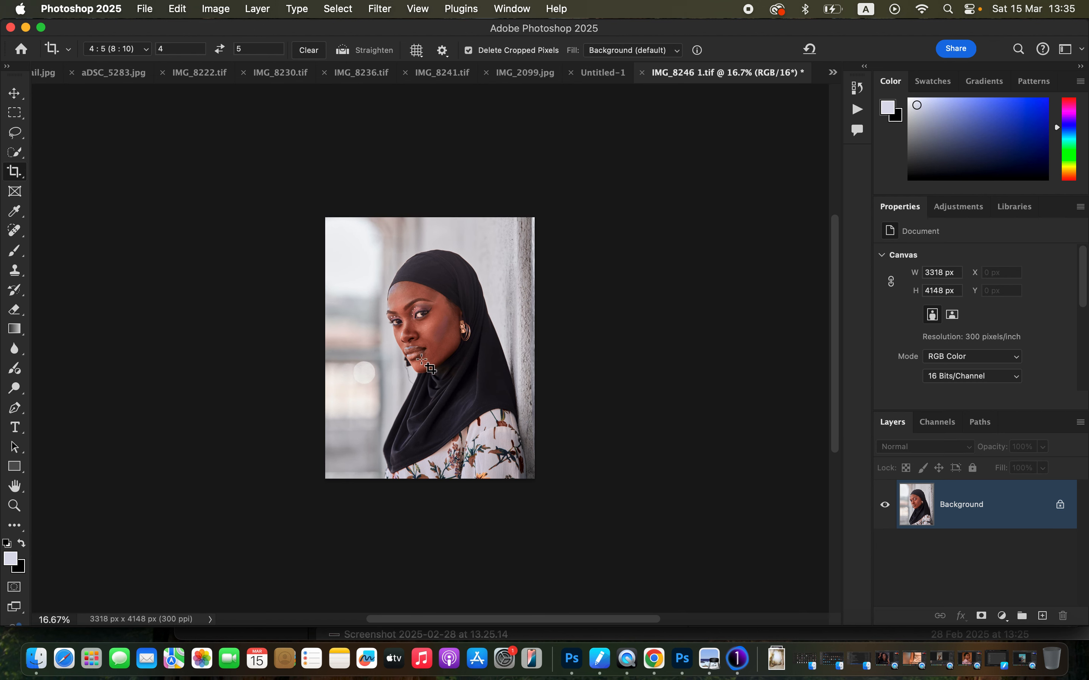
Run the 16 bit action from the S.R set and set its Gaussian Blur radius to 6 pixels.
key("super+equal")
key("super+equal")
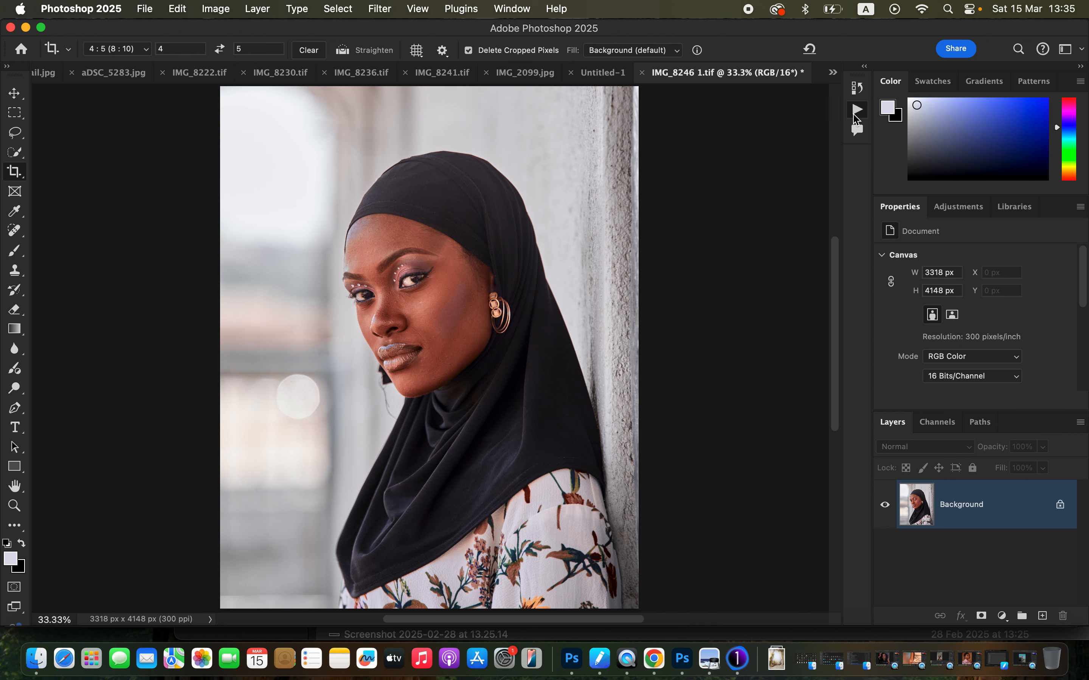
left_click(857, 113)
left_click(745, 133)
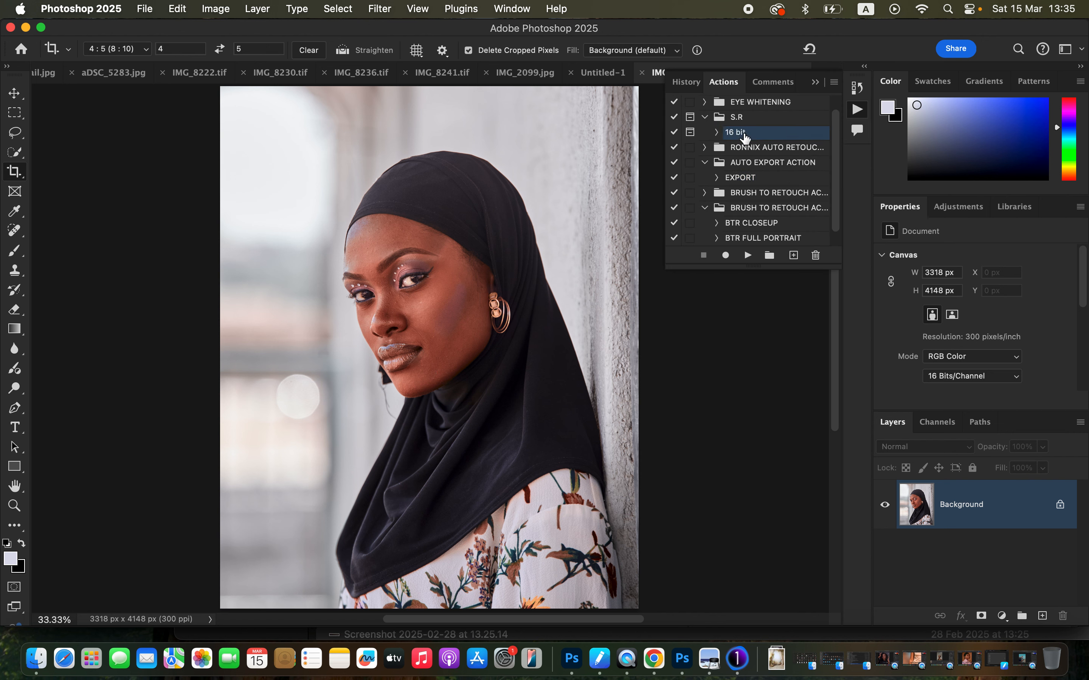
left_click(746, 257)
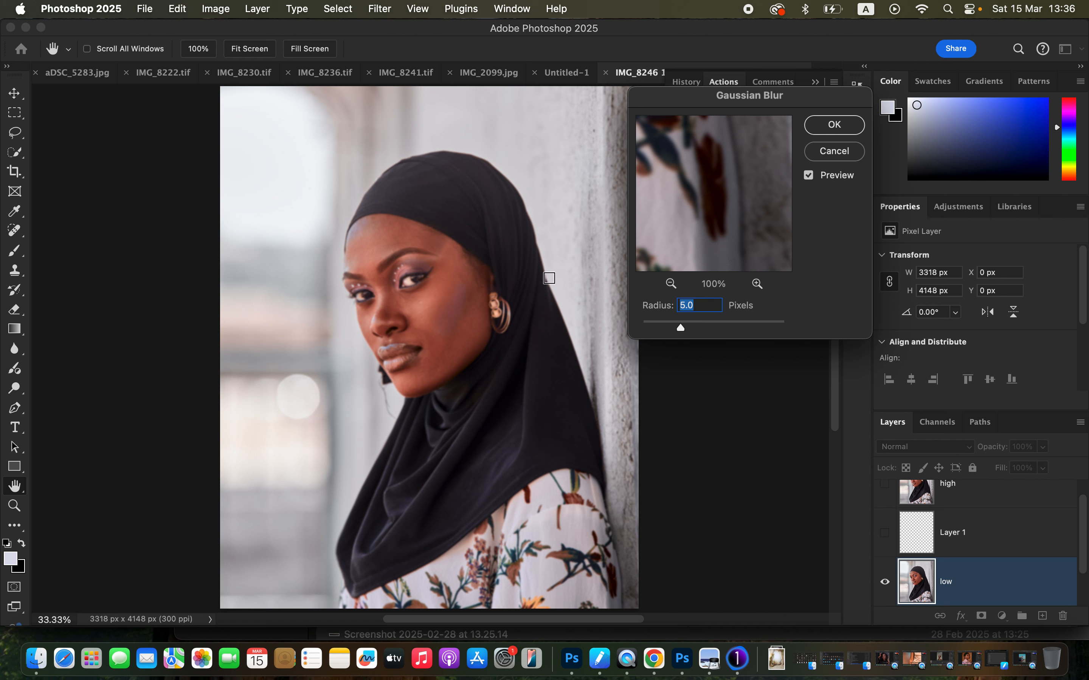
type("6")
left_click(831, 130)
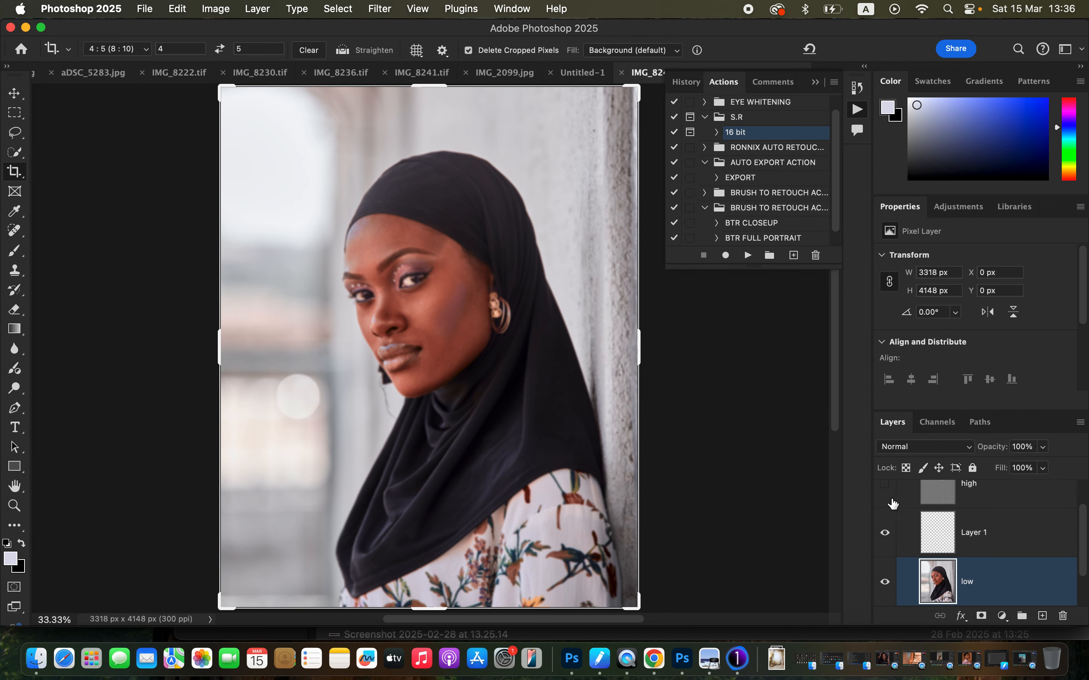
Switch to the Mixer Brush Tool and clean the loaded colour from the brush.
left_click(10, 253)
right_click(11, 253)
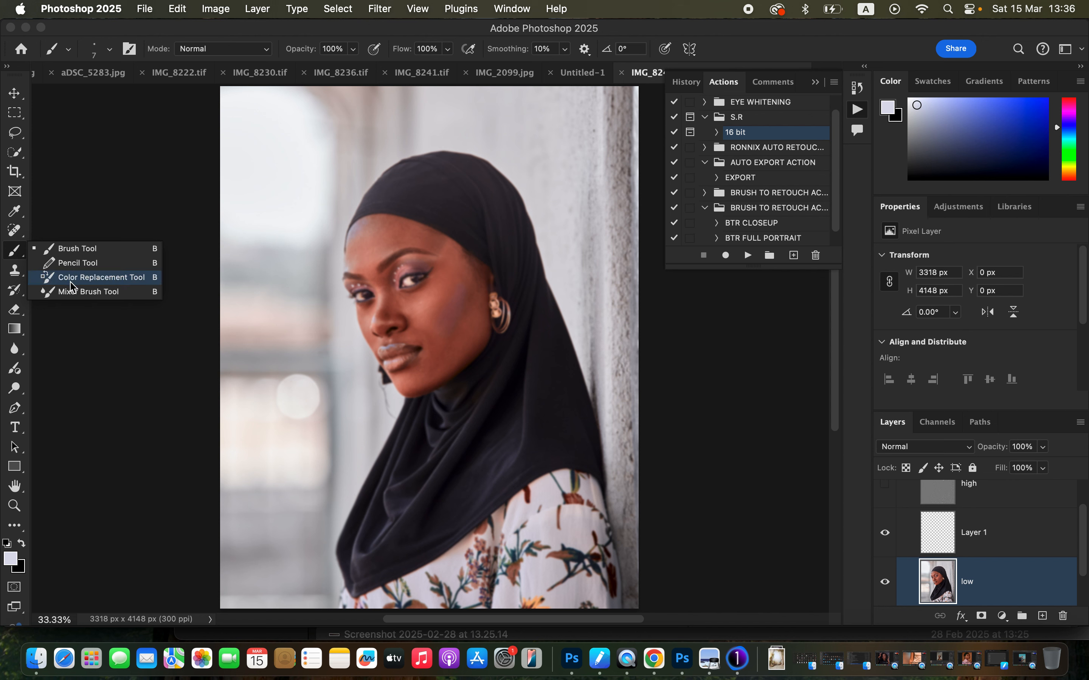
left_click(75, 292)
left_click(109, 49)
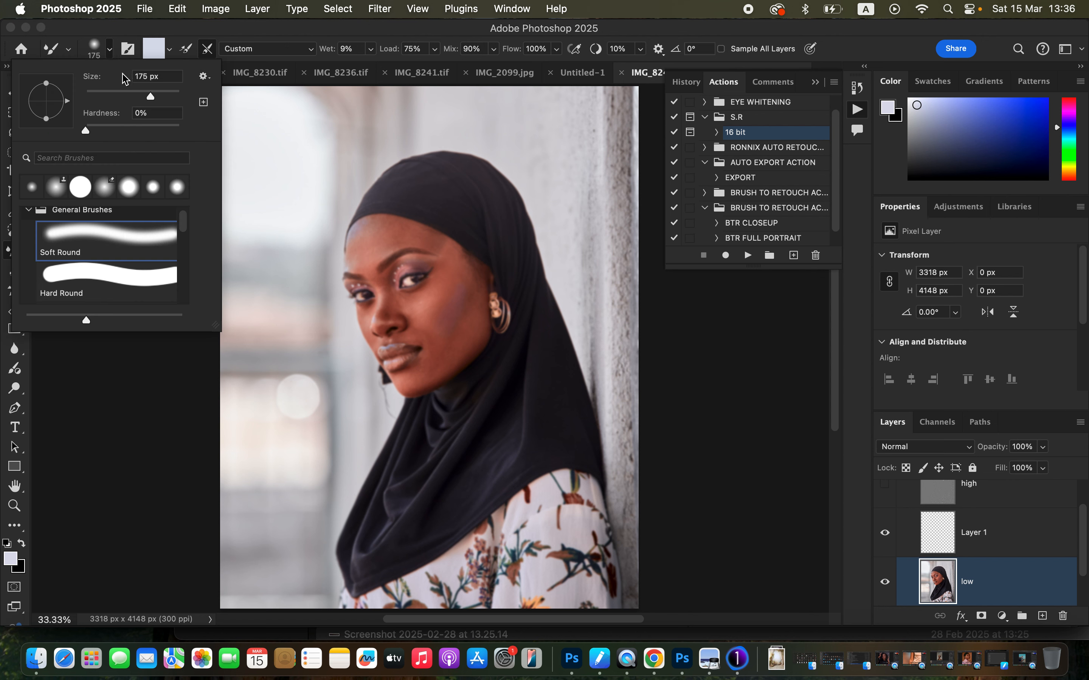
left_click(109, 50)
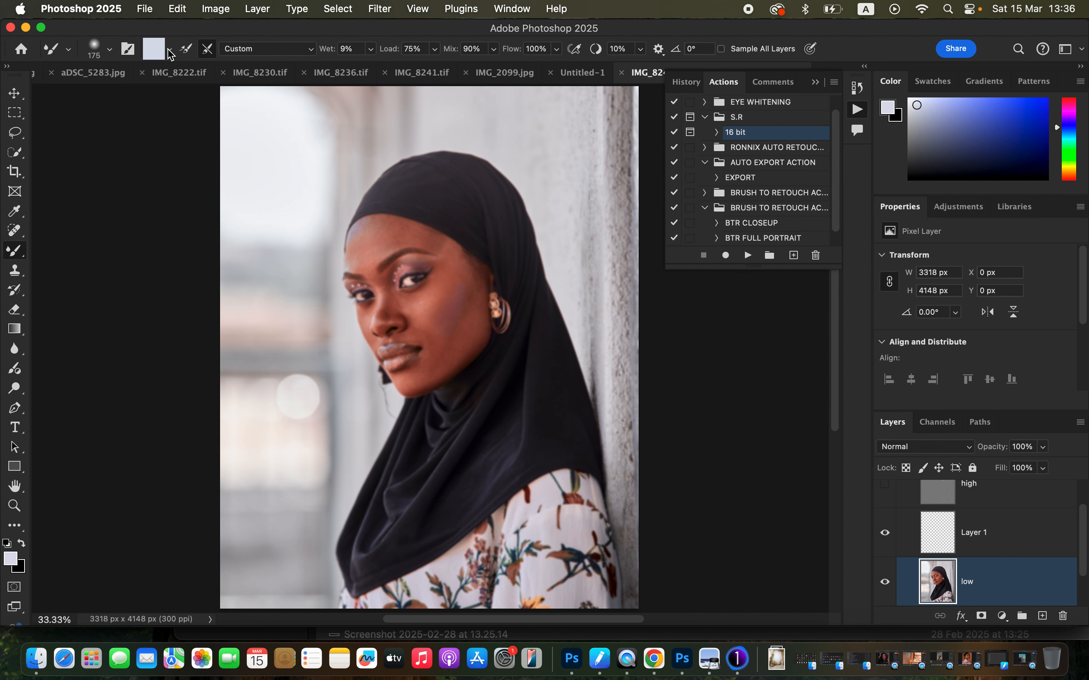
left_click(170, 53)
left_click(172, 85)
Blend the skin tones on the low layer across the forehead, cheeks, nose, chin and jaw with the Mixer Brush, varying its size.
key("super+equal")
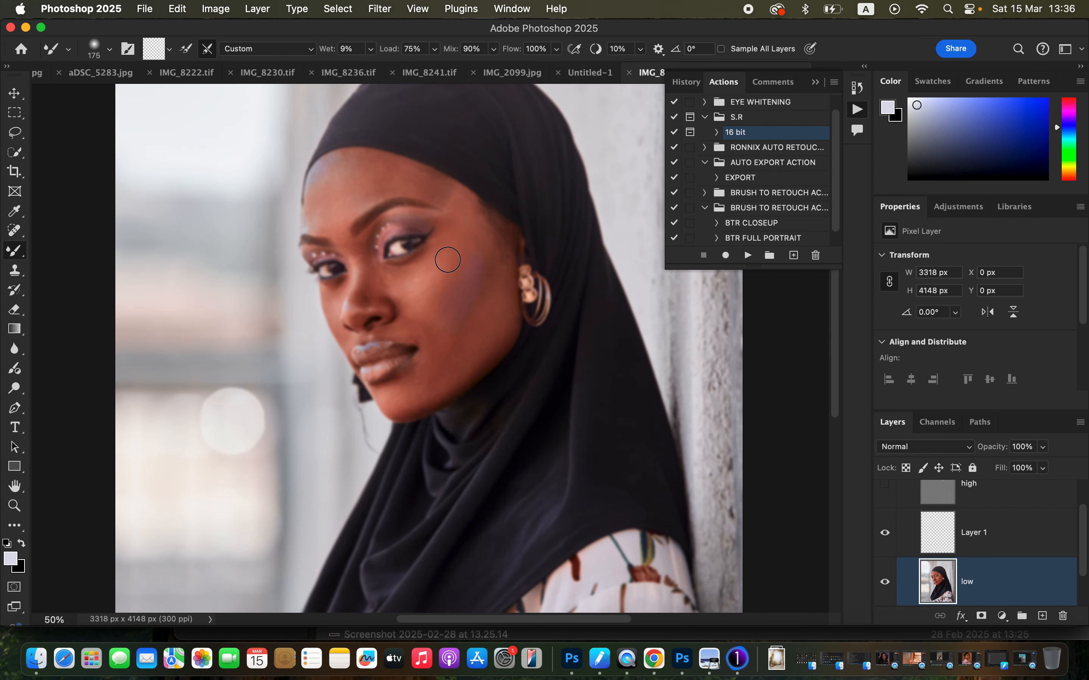
mouse_move(448, 260)
left_mouse_down()
mouse_move(440, 304)
mouse_move(462, 265)
mouse_move(451, 306)
mouse_move(454, 293)
mouse_move(482, 314)
mouse_move(487, 268)
mouse_move(475, 318)
mouse_move(483, 315)
mouse_move(435, 353)
mouse_move(430, 322)
mouse_move(440, 368)
mouse_move(437, 359)
mouse_move(395, 396)
mouse_move(409, 402)
mouse_move(480, 348)
mouse_move(499, 274)
mouse_move(492, 342)
mouse_move(492, 279)
mouse_move(469, 299)
mouse_move(457, 337)
mouse_move(472, 305)
mouse_move(441, 299)
mouse_move(463, 210)
mouse_move(469, 256)
mouse_move(447, 287)
mouse_move(407, 281)
mouse_move(430, 271)
mouse_move(423, 290)
mouse_move(459, 208)
mouse_move(475, 257)
mouse_move(430, 314)
mouse_move(408, 292)
mouse_move(438, 360)
mouse_move(423, 362)
mouse_move(430, 384)
mouse_move(494, 298)
mouse_move(501, 255)
mouse_move(471, 367)
mouse_move(430, 384)
left_mouse_up()
mouse_move(325, 209)
left_mouse_down()
mouse_move(333, 171)
mouse_move(349, 165)
mouse_move(330, 226)
mouse_move(355, 171)
mouse_move(358, 199)
mouse_move(398, 174)
mouse_move(432, 185)
mouse_move(391, 178)
mouse_move(359, 202)
mouse_move(371, 164)
mouse_move(337, 222)
left_mouse_up()
mouse_move(417, 328)
left_mouse_down()
mouse_move(415, 312)
mouse_move(430, 366)
mouse_move(398, 395)
mouse_move(426, 409)
mouse_move(462, 363)
mouse_move(491, 291)
mouse_move(471, 303)
left_mouse_up()
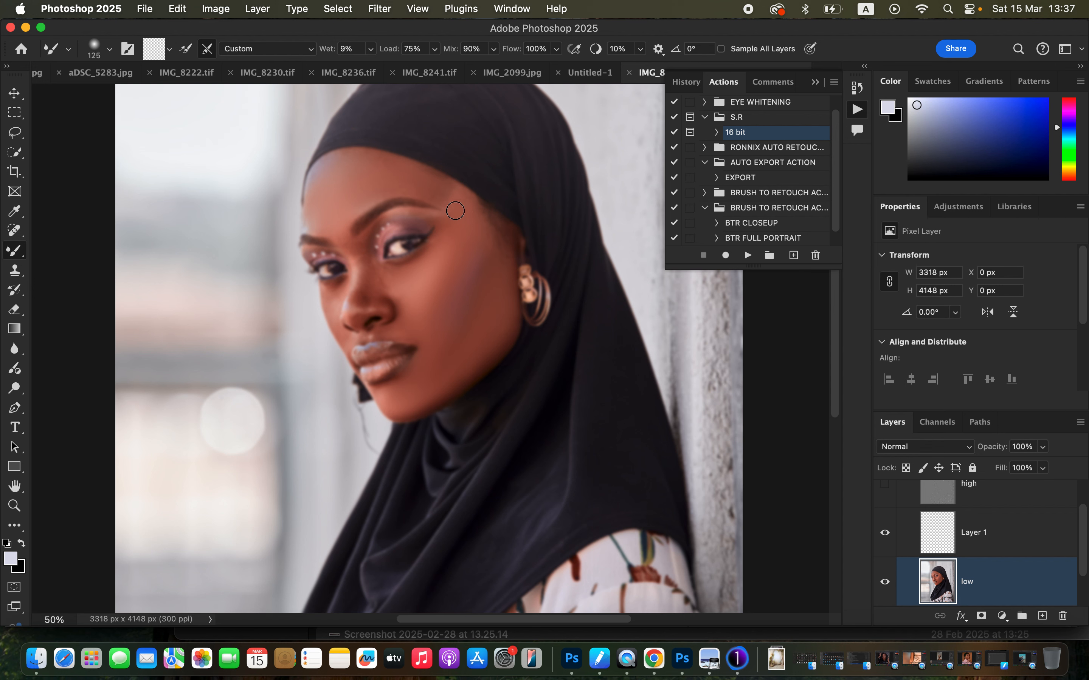
mouse_move(418, 183)
left_mouse_down()
mouse_move(364, 251)
mouse_move(357, 303)
mouse_move(363, 267)
mouse_move(345, 245)
mouse_move(361, 295)
mouse_move(388, 280)
mouse_move(382, 270)
mouse_move(368, 291)
mouse_move(407, 270)
left_mouse_up()
mouse_move(331, 295)
left_mouse_down()
mouse_move(339, 328)
mouse_move(404, 331)
mouse_move(396, 304)
mouse_move(355, 310)
mouse_move(358, 297)
mouse_move(360, 316)
mouse_move(381, 303)
mouse_move(364, 266)
left_mouse_up()
mouse_move(398, 217)
left_mouse_down()
mouse_move(440, 213)
mouse_move(445, 184)
mouse_move(430, 178)
mouse_move(468, 242)
left_mouse_up()
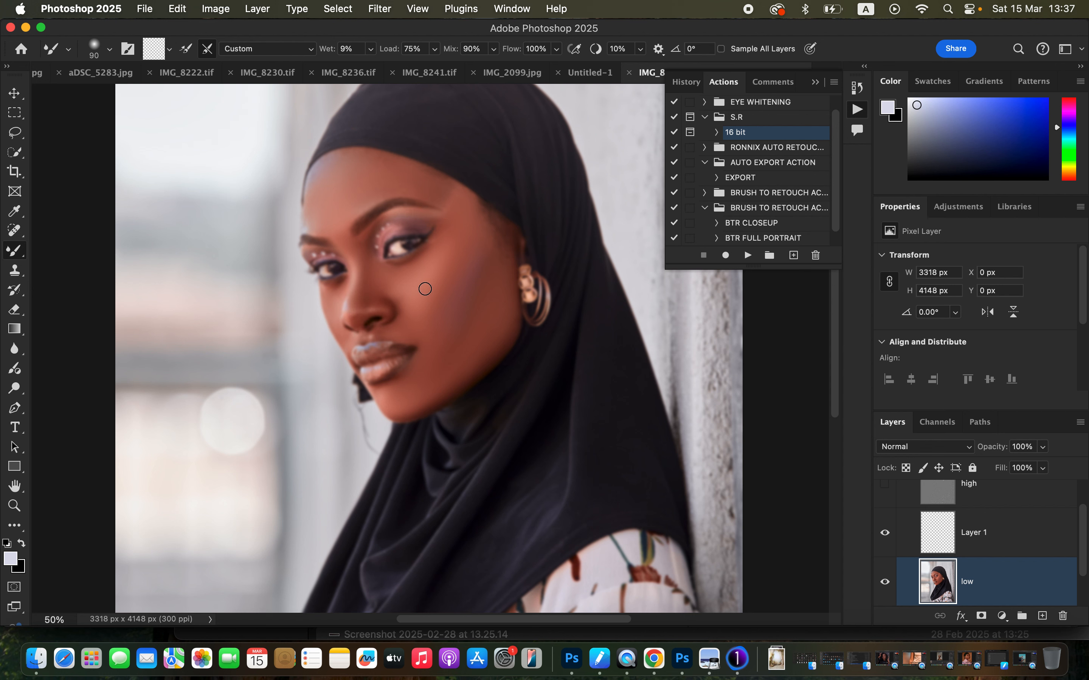
mouse_move(425, 289)
left_mouse_down()
mouse_move(404, 302)
mouse_move(381, 289)
mouse_move(399, 281)
left_mouse_up()
mouse_move(417, 340)
left_mouse_down()
mouse_move(422, 372)
mouse_move(402, 411)
mouse_move(446, 382)
left_mouse_up()
mouse_move(477, 262)
left_mouse_down()
mouse_move(452, 293)
mouse_move(464, 279)
mouse_move(461, 313)
mouse_move(480, 271)
mouse_move(487, 277)
mouse_move(463, 347)
mouse_move(487, 298)
mouse_move(496, 320)
mouse_move(465, 352)
mouse_move(453, 347)
mouse_move(438, 374)
mouse_move(462, 359)
mouse_move(492, 310)
mouse_move(502, 320)
mouse_move(496, 288)
mouse_move(414, 393)
left_mouse_up()
Show the high layer to bring the skin texture back and check the blended face.
left_click(892, 491)
key("super+minus")
key("super+minus")
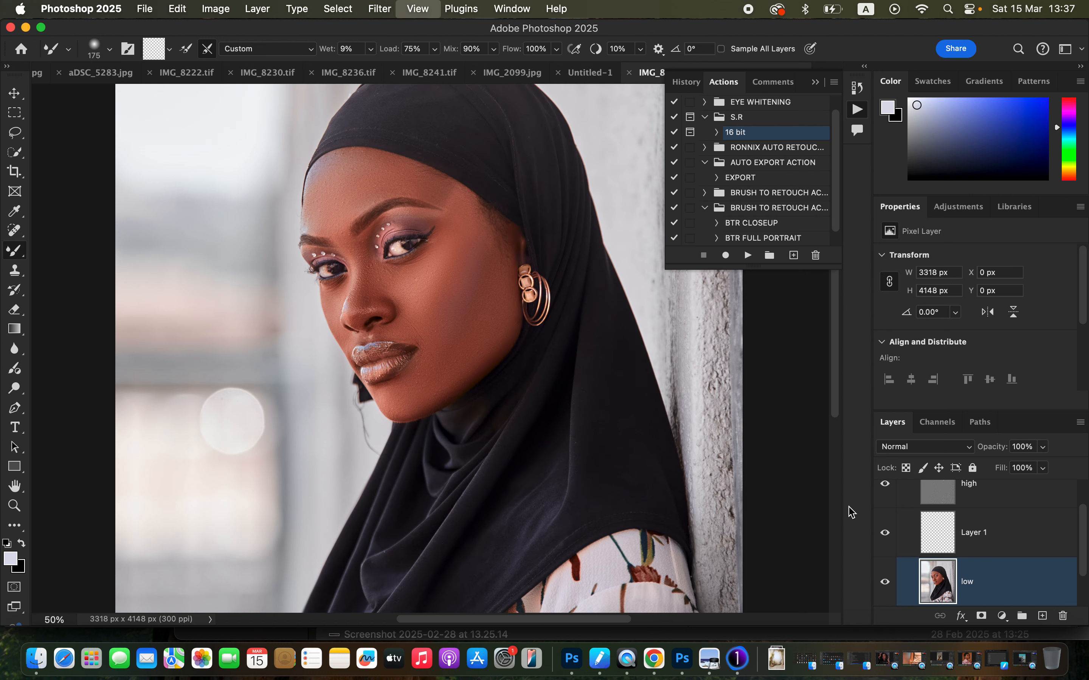
key("super+plus")
key("super+plus")
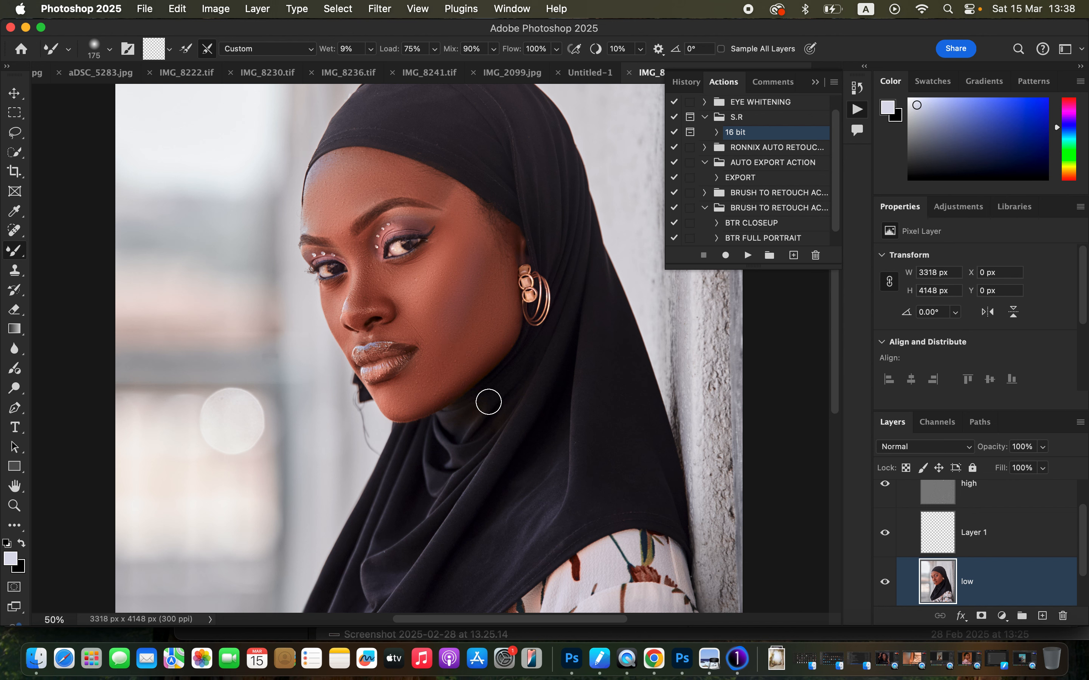
Select the high layer and set up the Clone Stamp Tool with a soft brush of about 40 px for the face.
left_click(989, 503)
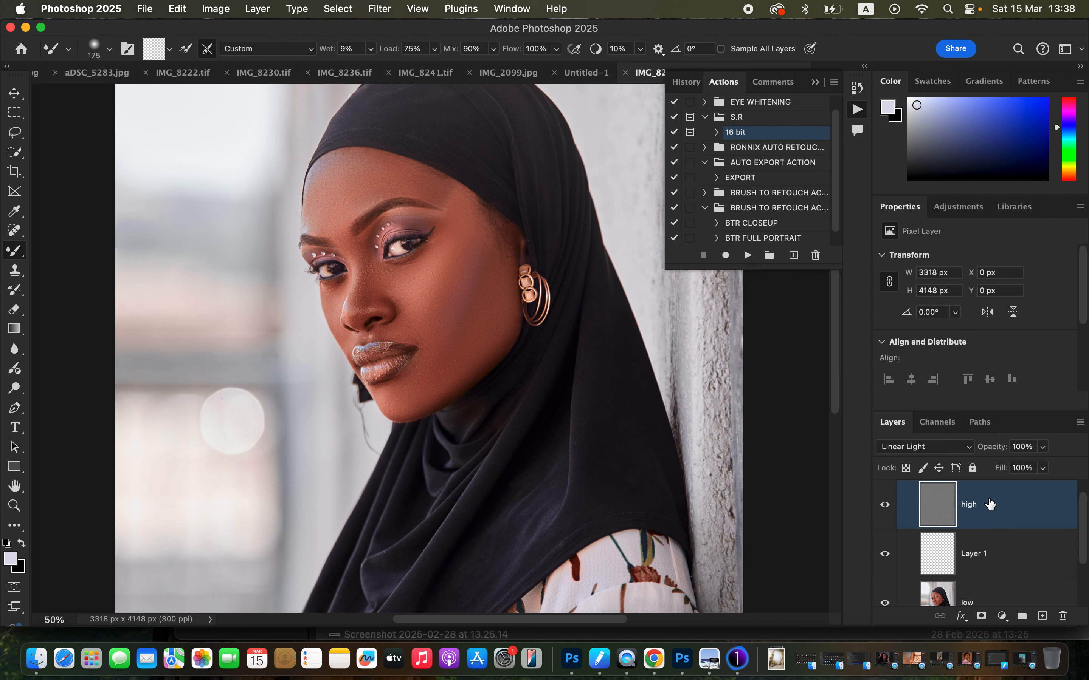
left_click(15, 270)
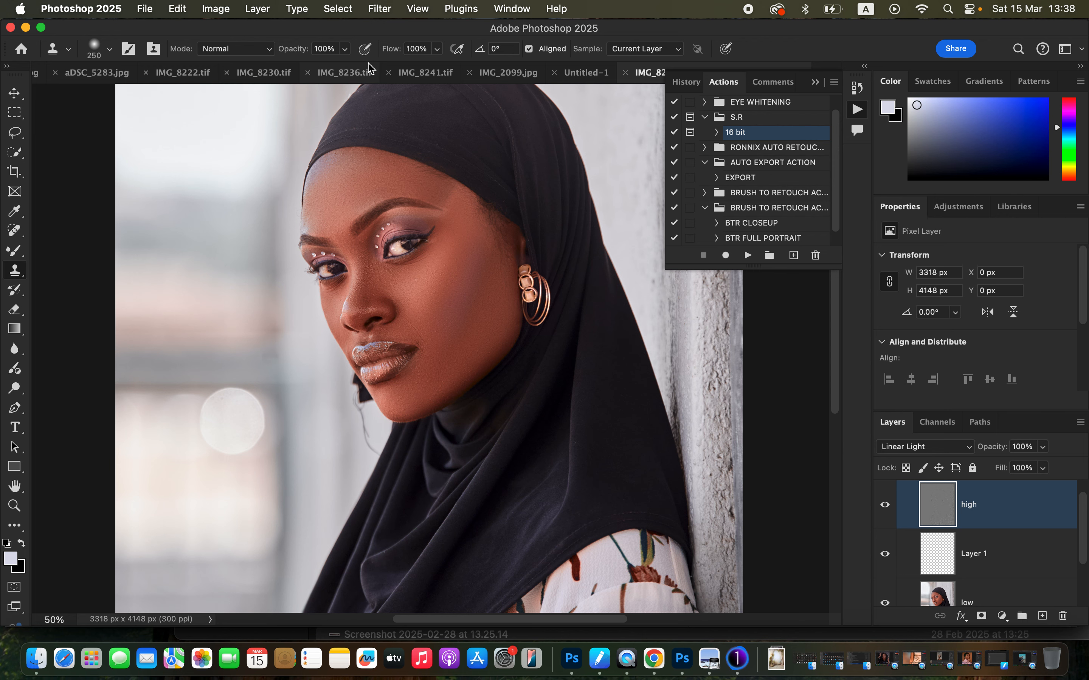
left_click(109, 50)
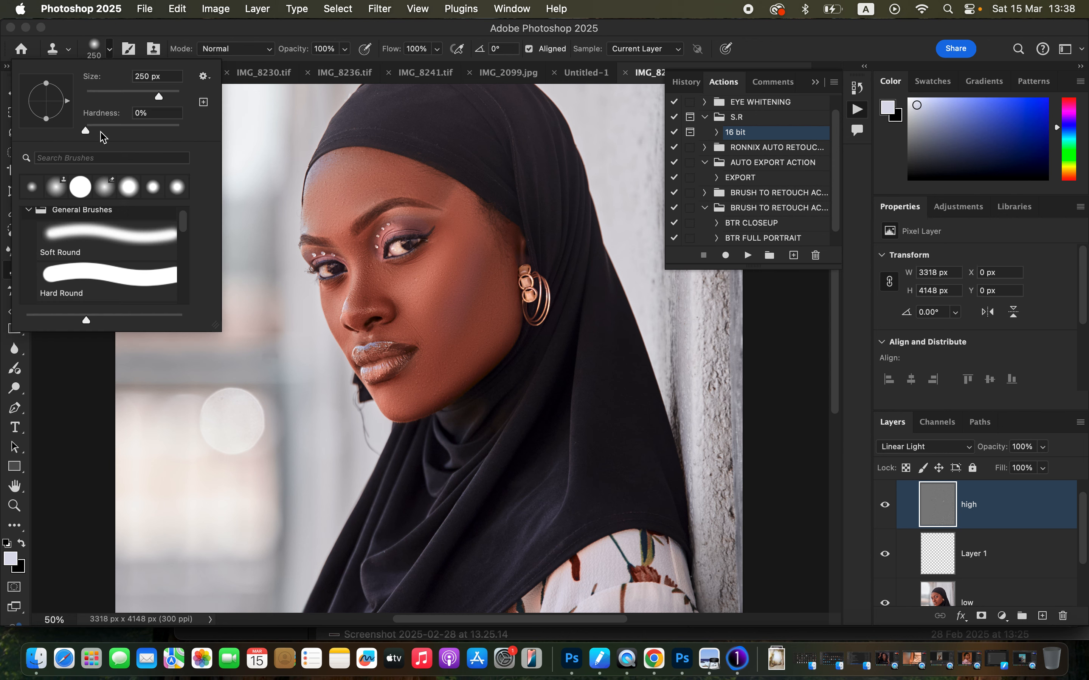
left_click(109, 50)
key("super+equal")
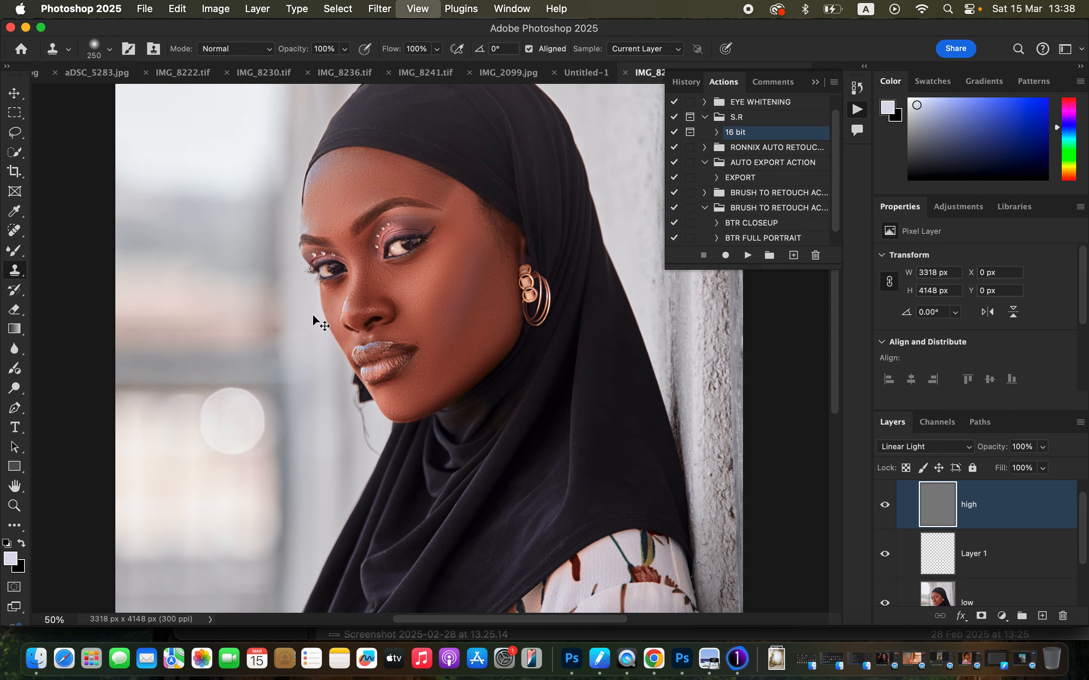
key("super+equal")
key("super+equal")
key("super+equal")
key("super+equal")
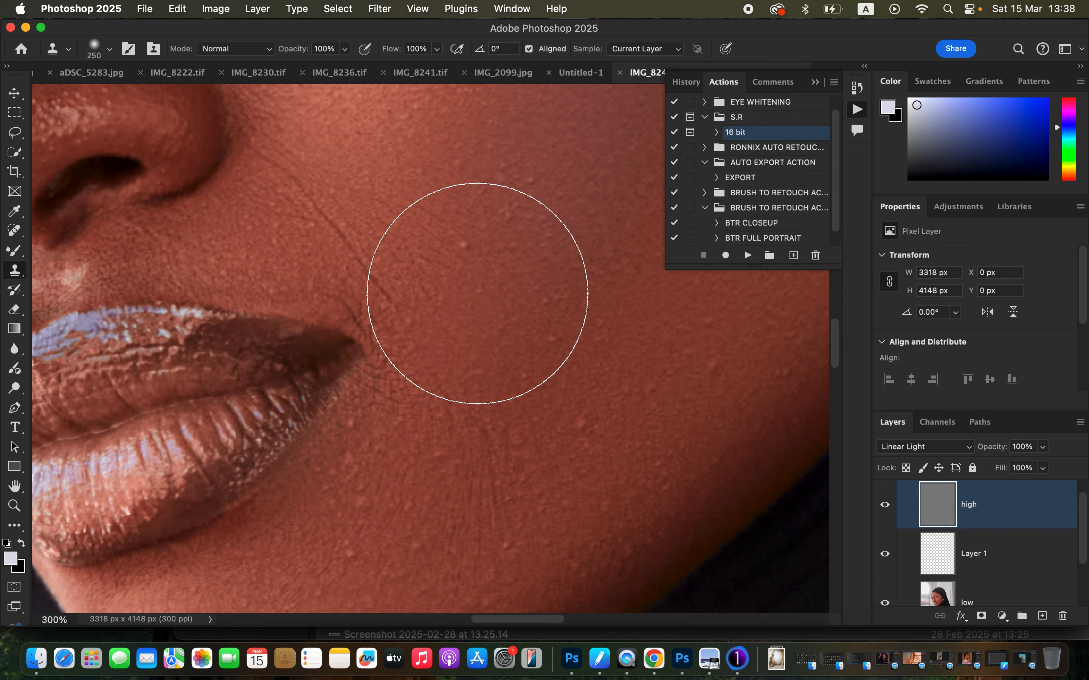
key("super+minus")
key("super+minus")
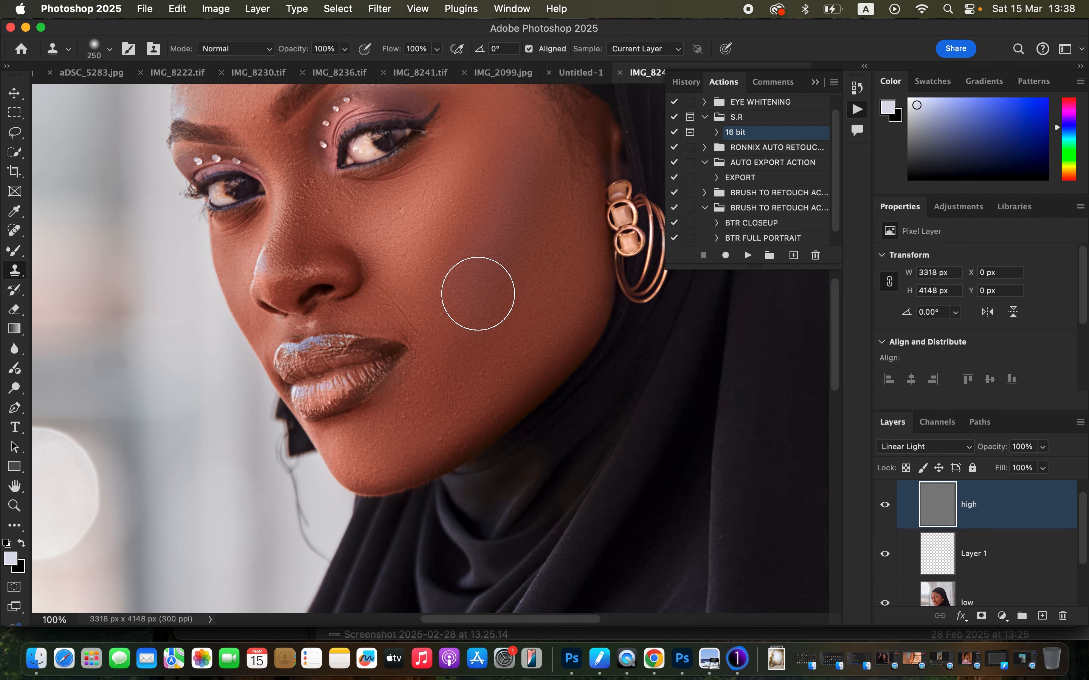
key("bracketleft")
key("bracketleft")
key("bracketleft")
key("bracketleft")
key("bracketleft")
key("bracketleft")
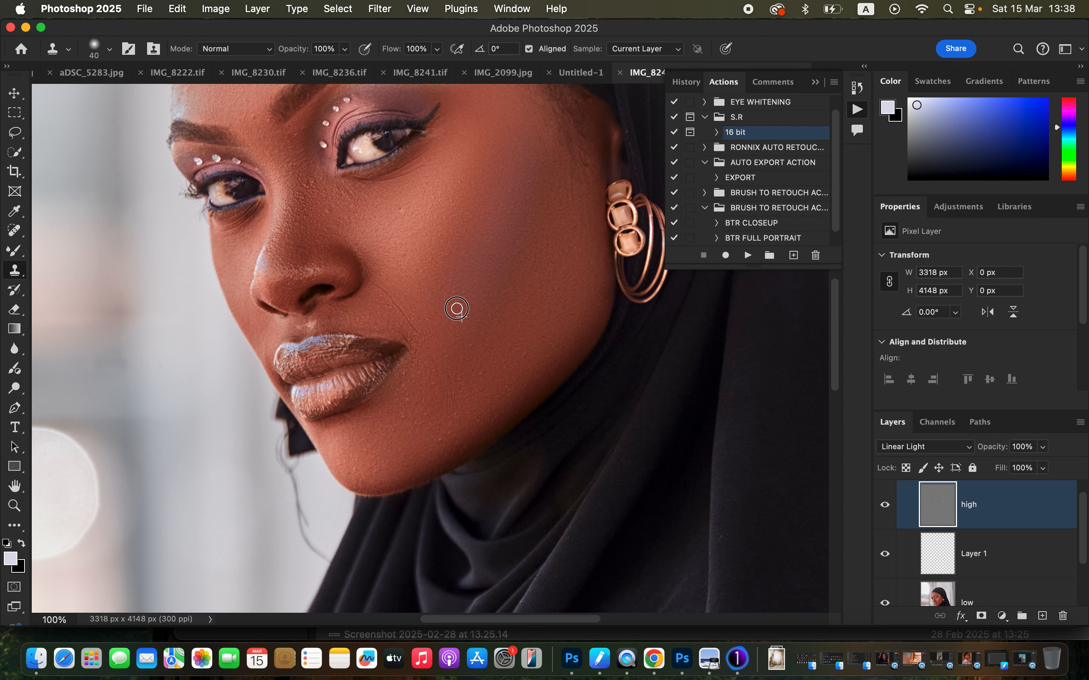
Clone clean skin texture over the bumps and lines on the cheek, around the mouth, along the jaw and by the nose bridge.
left_click(411, 290, "alt")
left_click_drag(385, 286, 420, 333)
left_click(414, 310, "alt")
left_click(425, 330, "alt")
left_click_drag(422, 339, 432, 342)
left_click(518, 350, "alt")
left_click_drag(499, 372, 459, 376)
left_click(485, 366, "alt")
left_click(458, 377, "alt")
mouse_move(409, 408)
left_mouse_down()
mouse_move(401, 385)
mouse_move(449, 377)
left_mouse_up()
left_click(434, 384, "alt")
left_click(511, 376, "alt")
left_click_drag(547, 336, 550, 344)
left_click(542, 343, "alt")
left_click_drag(528, 345, 526, 346)
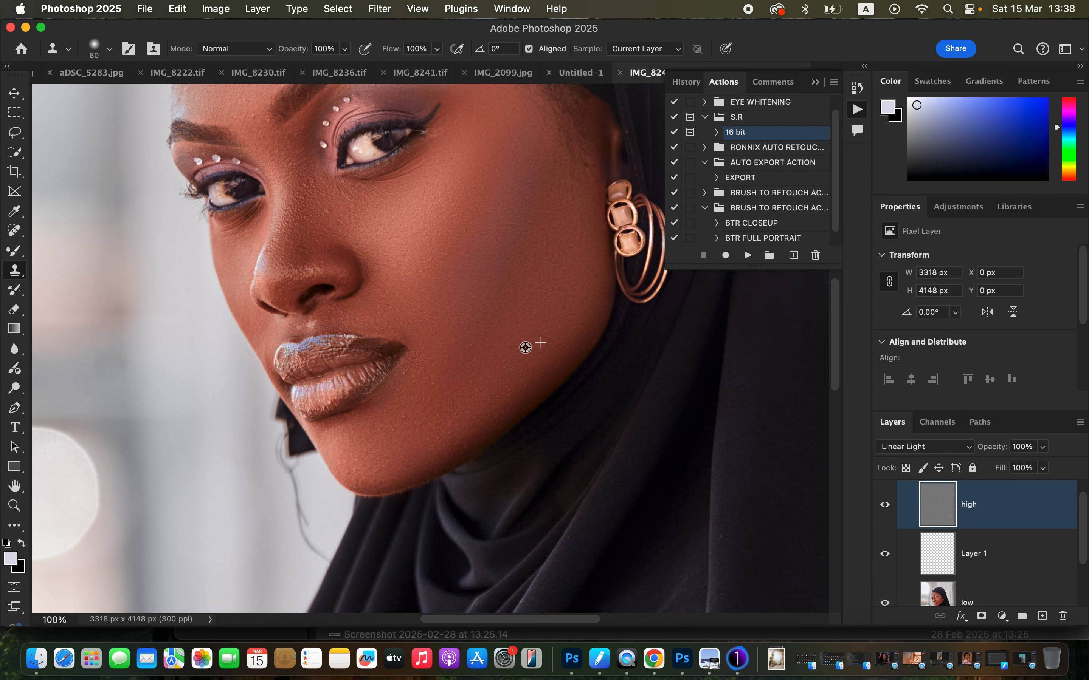
left_click(433, 357, "alt")
left_click_drag(421, 345, 424, 343)
left_click(348, 208, "alt")
mouse_move(322, 206)
left_mouse_down()
mouse_move(328, 212)
mouse_move(324, 200)
left_mouse_up()
left_click(315, 194, "alt")
left_click(448, 391, "alt")
mouse_move(416, 414)
left_mouse_down()
mouse_move(406, 418)
mouse_move(423, 388)
left_mouse_up()
left_click(417, 349, "alt")
Clone clean skin texture over blemishes on the forehead, between the eyebrows and on the cheek with a 60 px brush.
key("space")
left_click_drag(483, 262, 567, 424)
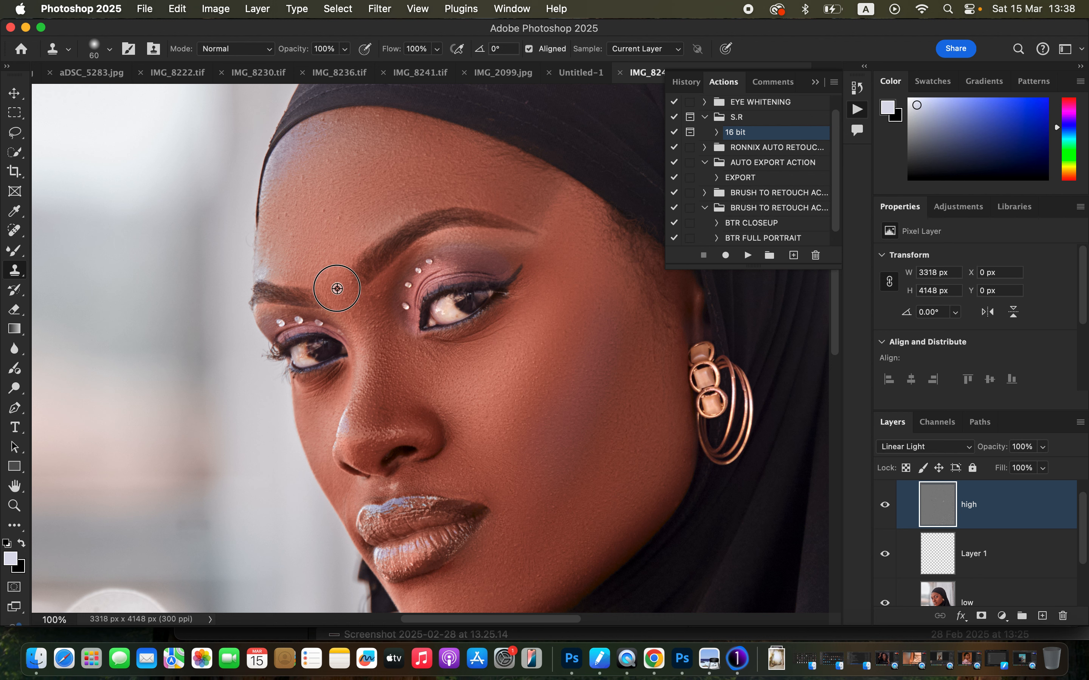
left_click(331, 243, "alt")
left_click_drag(341, 209, 338, 219)
left_click(322, 210)
left_click(340, 122)
left_click(303, 176, "alt")
left_click(289, 198)
mouse_move(293, 221)
left_mouse_down()
mouse_move(294, 212)
mouse_move(280, 233)
left_mouse_up()
left_click_drag(381, 344, 360, 340)
left_click(370, 301)
left_click(352, 304, "alt")
left_click_drag(340, 271, 353, 291)
left_click(514, 366)
left_click(554, 451, "alt")
Collapse and select Group 1, which holds the skin retouching layers.
key("super+minus")
key("super+minus")
key("super+minus")
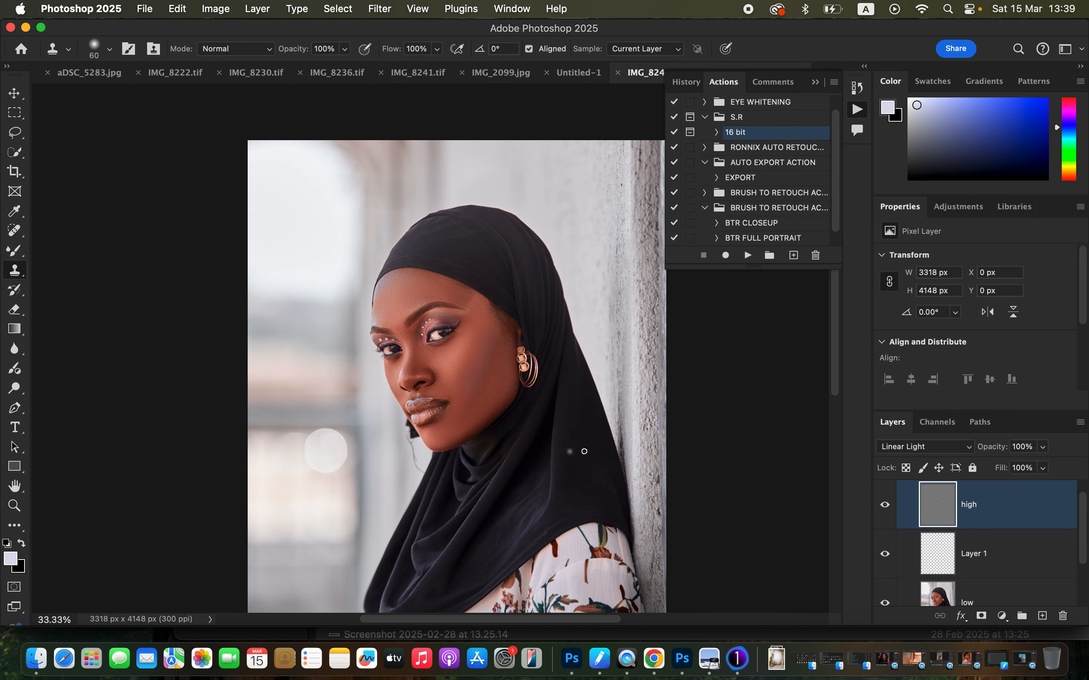
key("super+g")
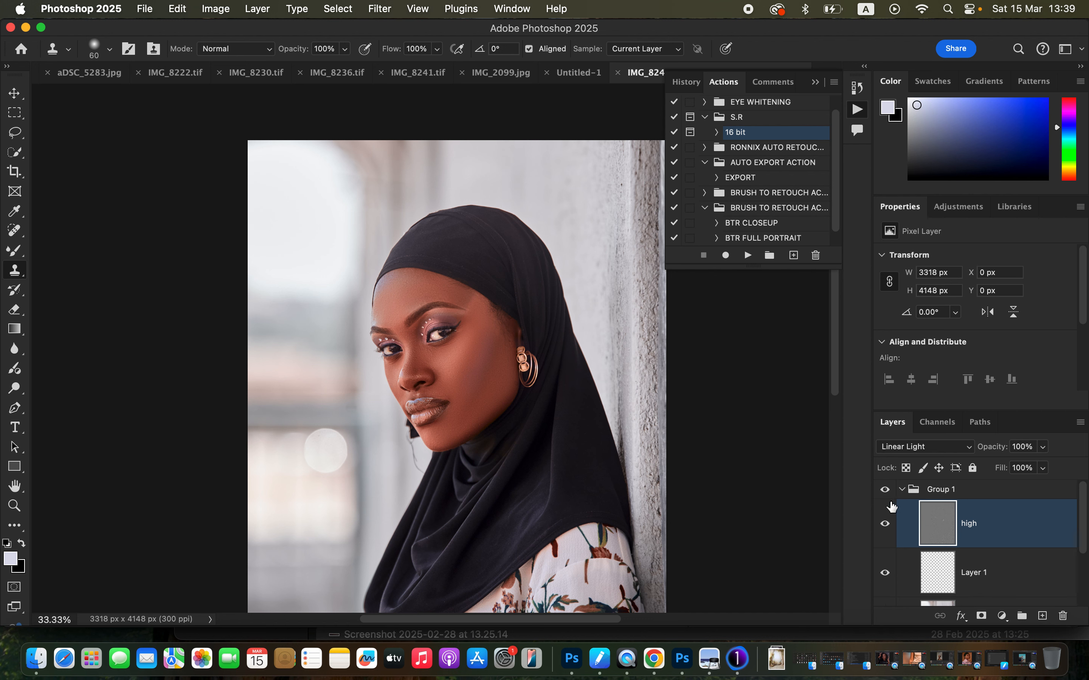
left_click(902, 491)
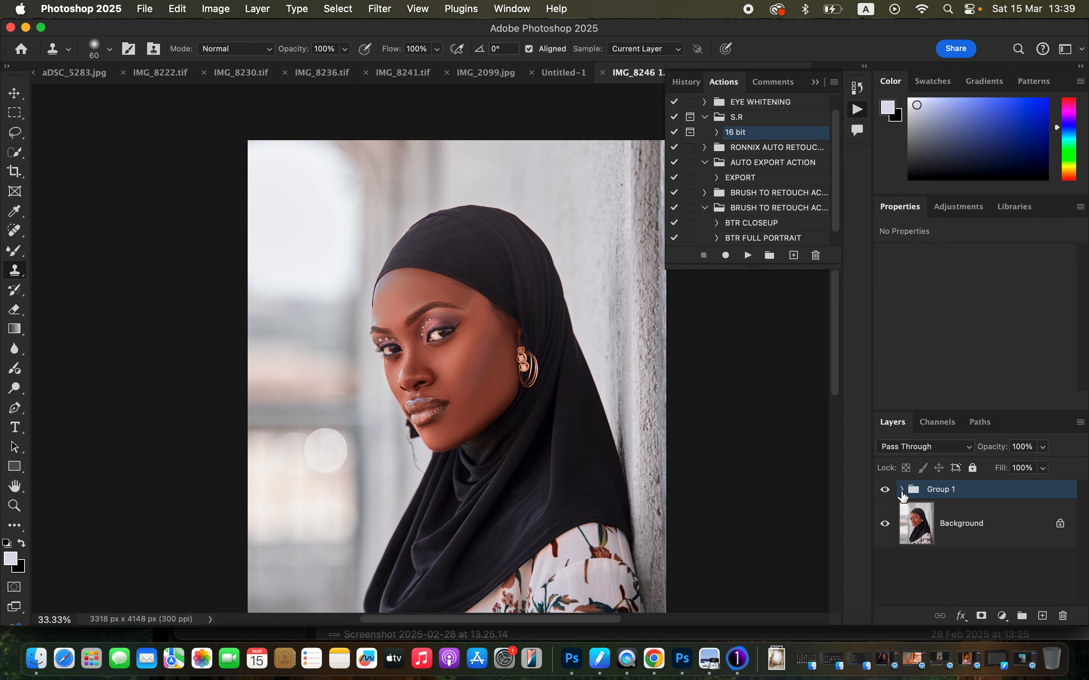
Add a Curves adjustment above Group 1, raise its midtones to brighten the image, and invert its mask to black.
left_click(1000, 616)
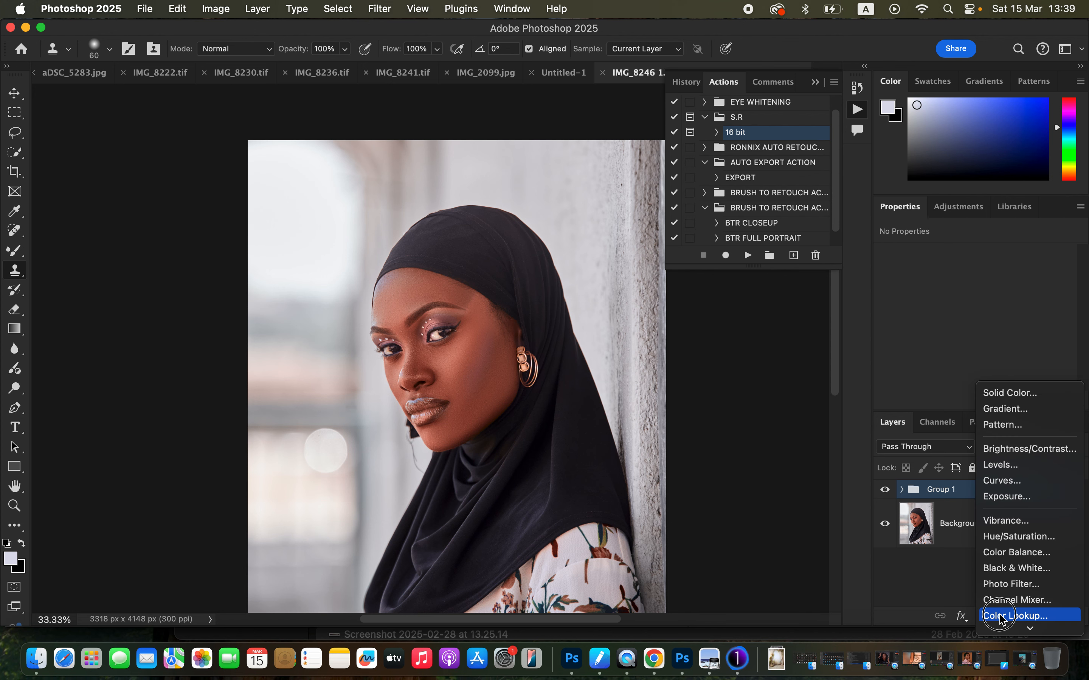
left_click(1003, 481)
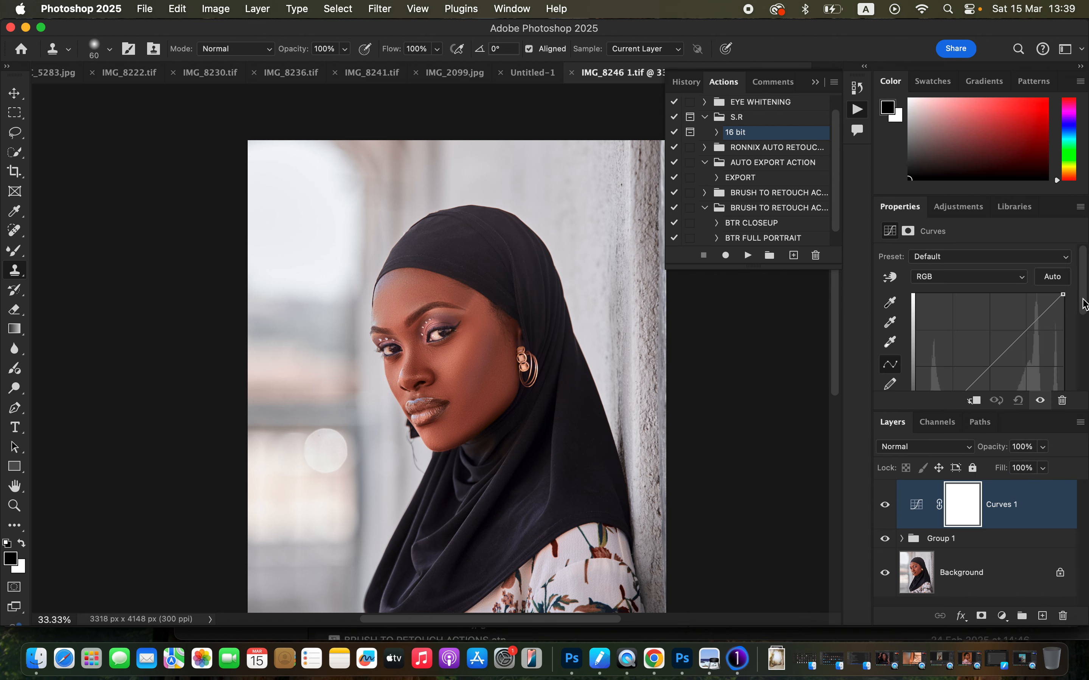
scroll(1084, 315, "down", 2)
scroll(1084, 315, "down", 2)
left_click_drag(991, 323, 981, 310)
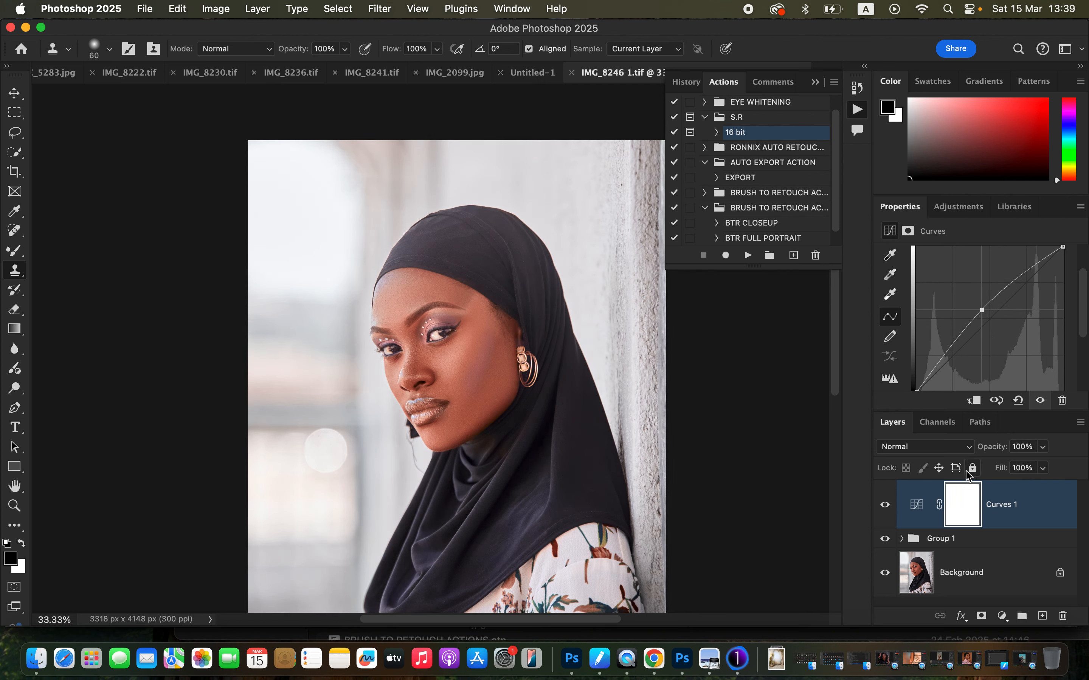
key("super+i")
Add a second Curves adjustment, lower its midtones to darken the image, and invert its mask to black.
left_click(999, 616)
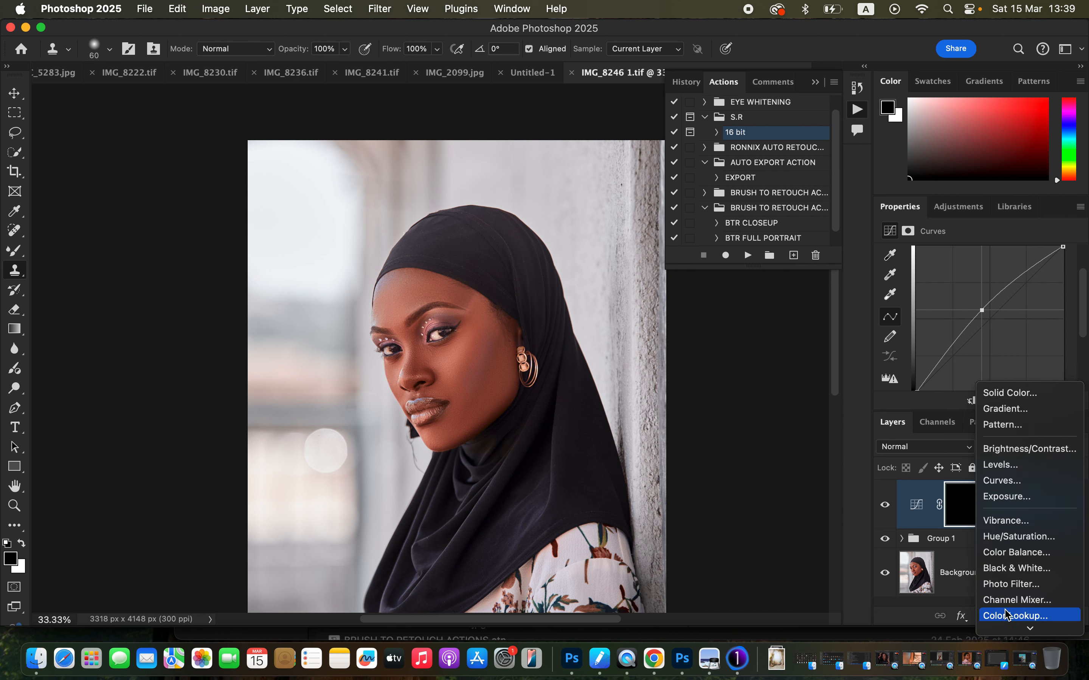
left_click(1022, 481)
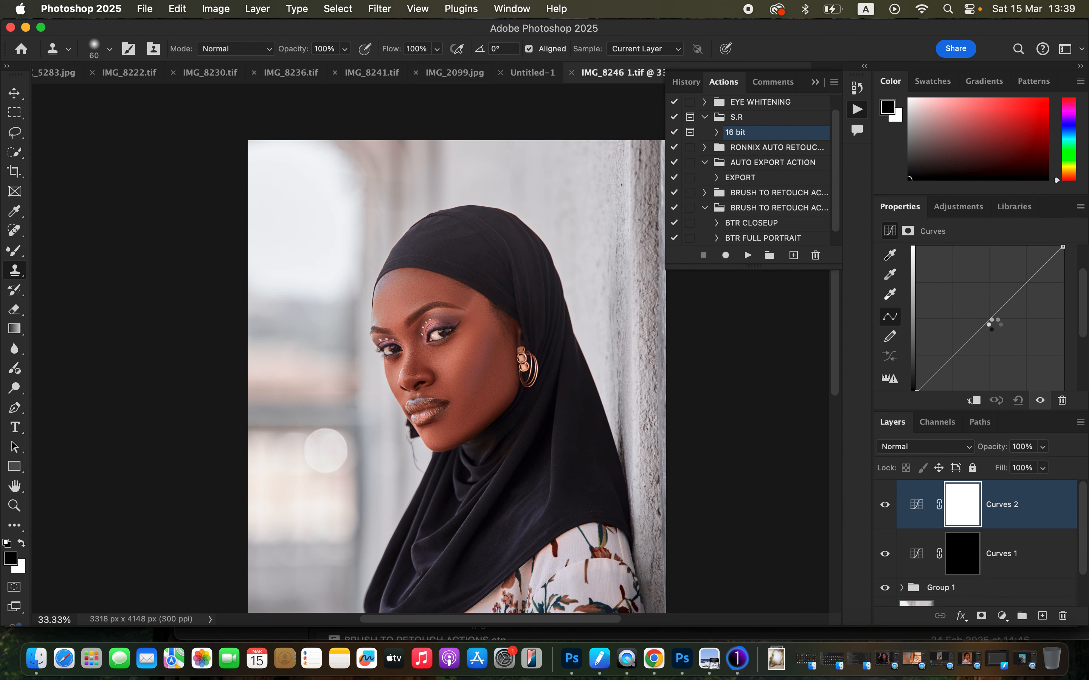
left_click_drag(991, 321, 996, 326)
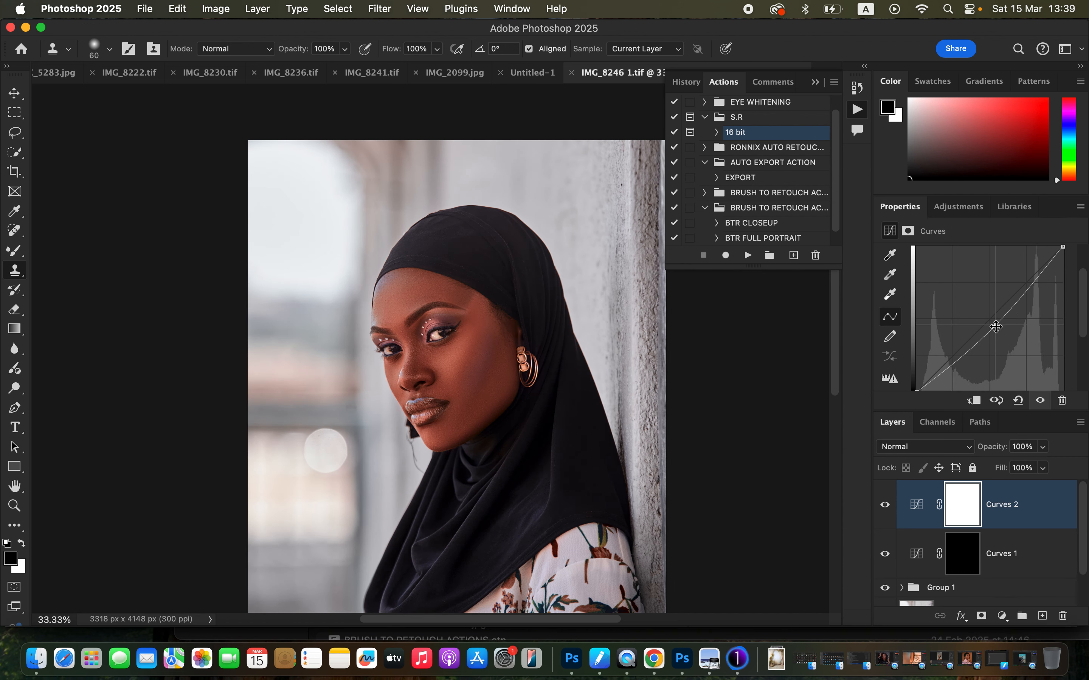
key("super+i")
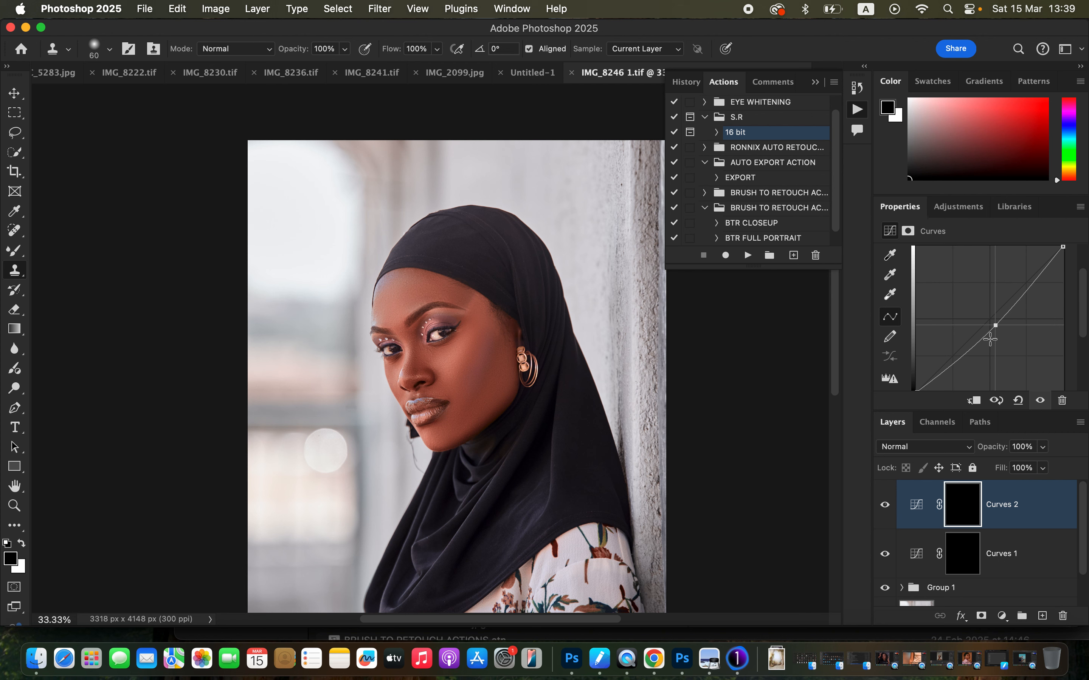
Set up the Brush tool with a soft round tip, 10% opacity and white as the foreground colour.
left_click_drag(17, 256, 53, 246)
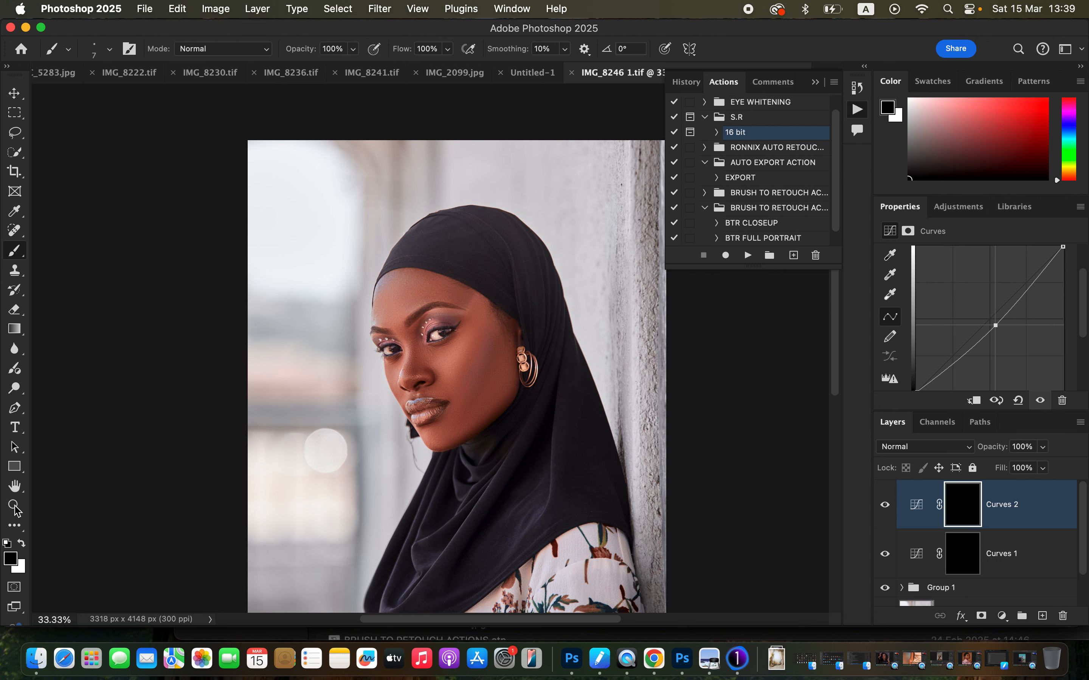
left_click(109, 50)
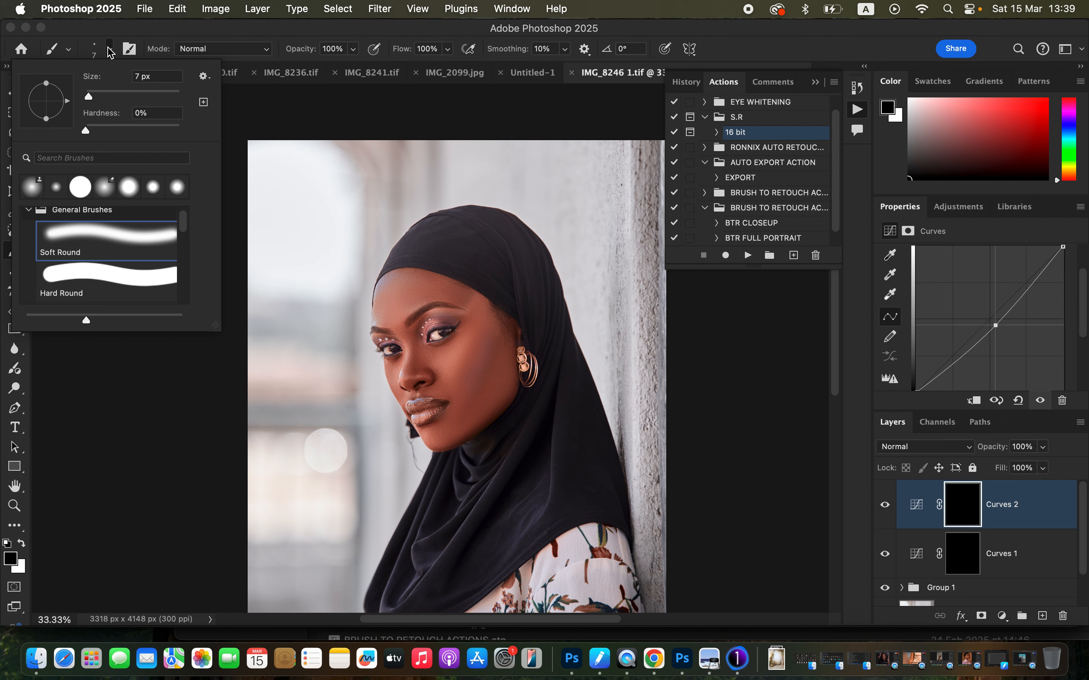
left_click(110, 50)
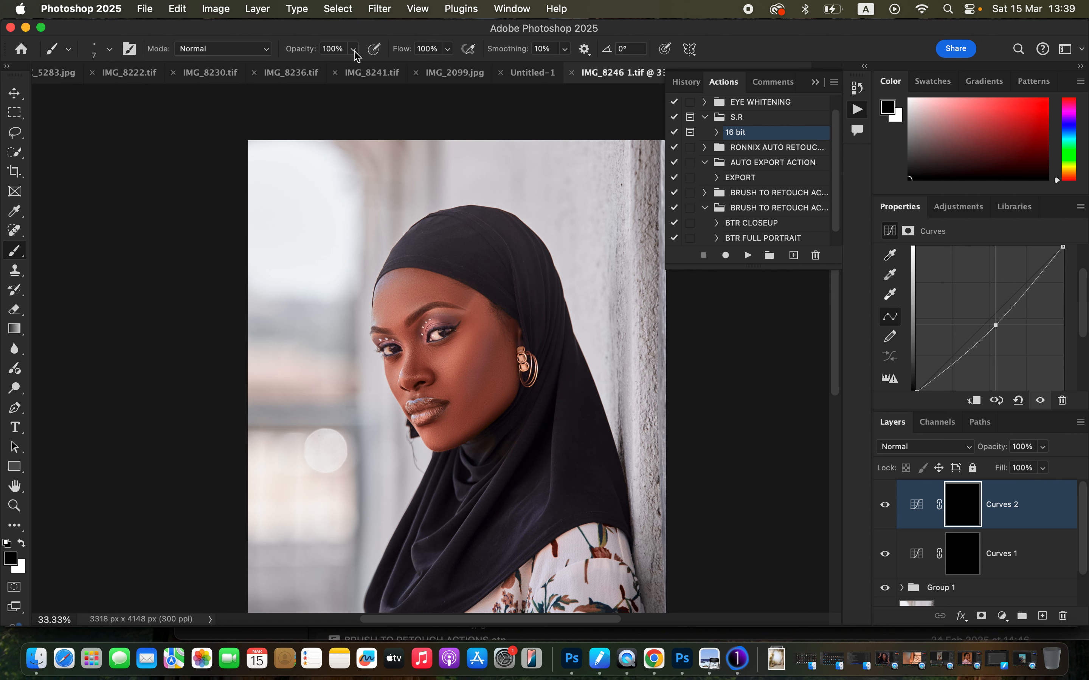
left_click_drag(356, 56, 291, 70)
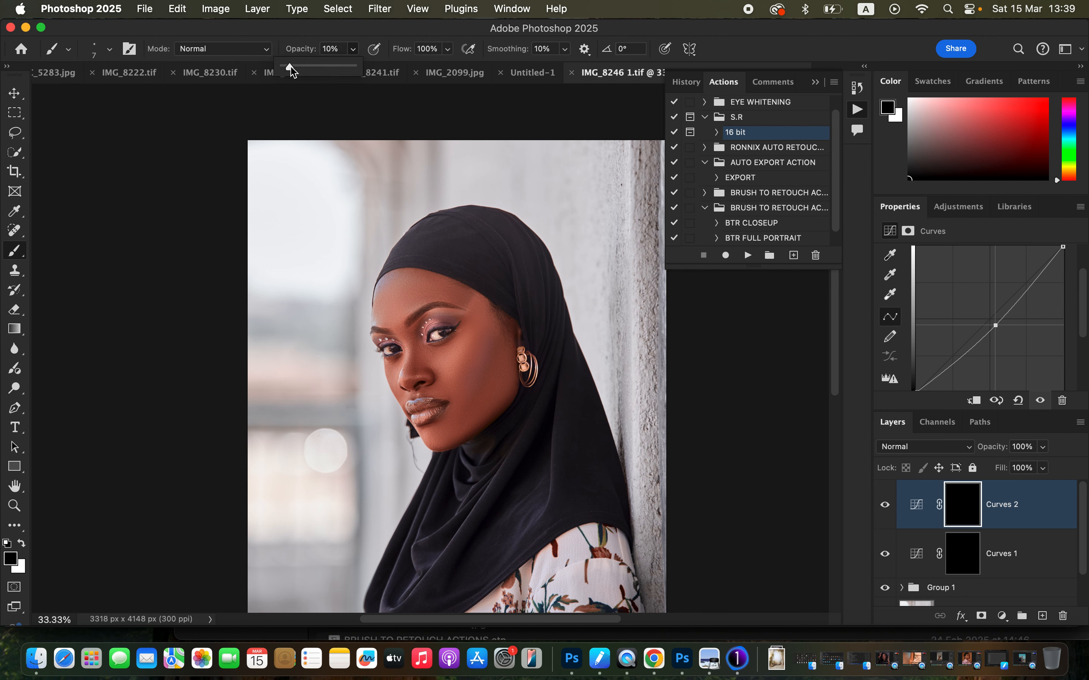
left_click(305, 57)
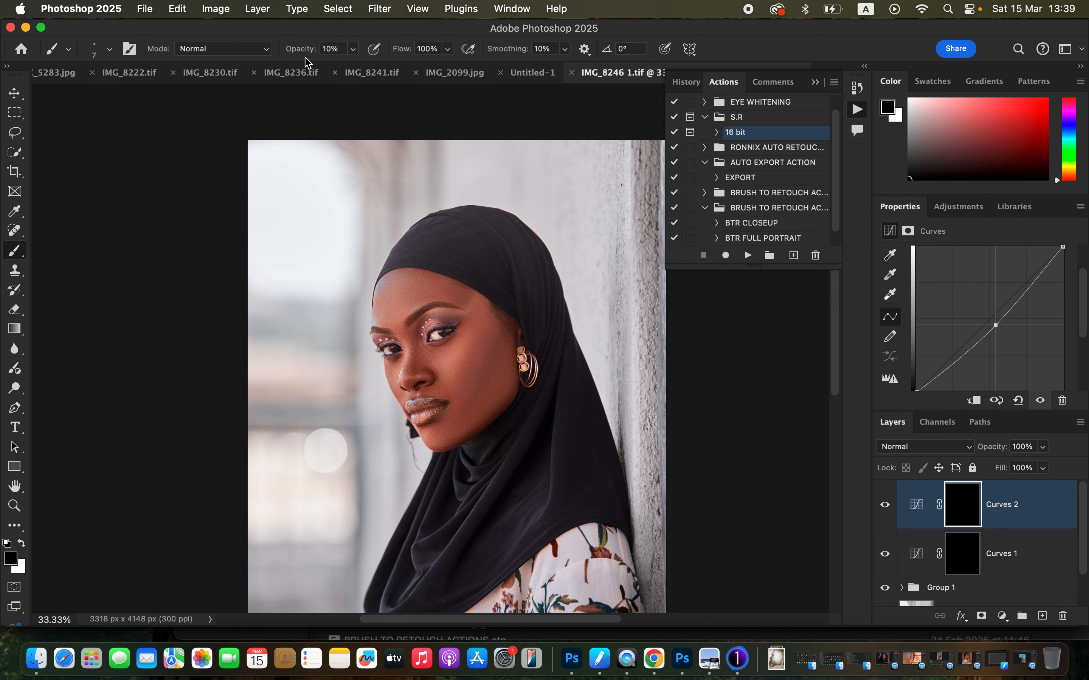
key("x")
Rename the Curves 1 layer to "d" and the Curves 2 layer to "b".
double_click(1000, 554)
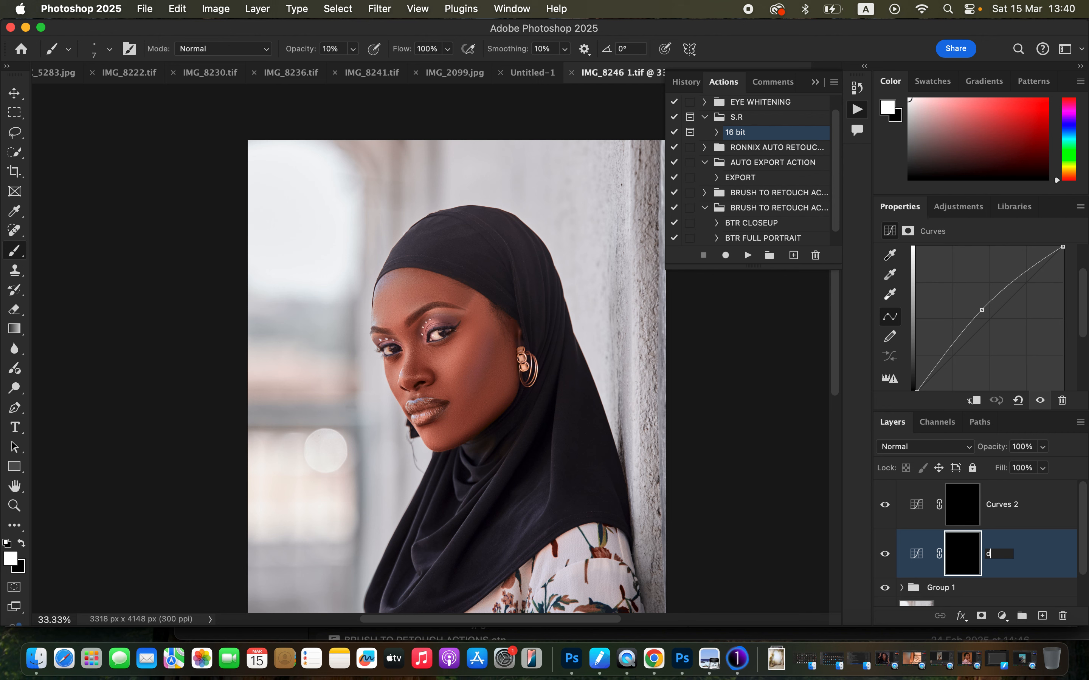
type("d")
double_click(1005, 505)
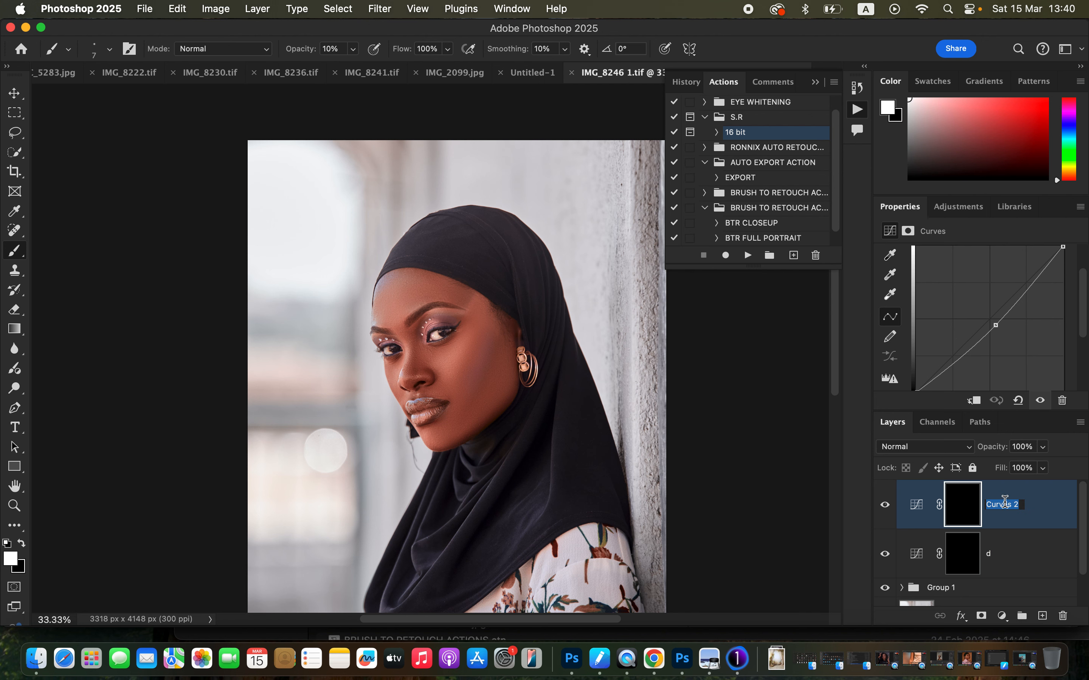
type("b")
key("Return")
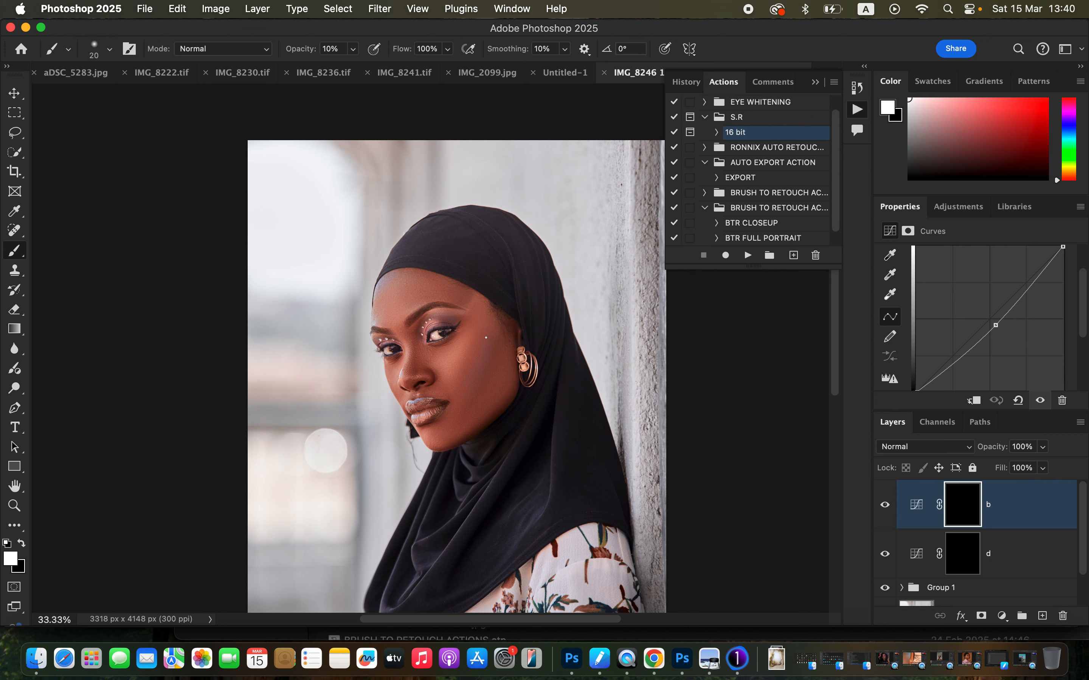
Paint white on layer d's mask to brighten the under-eye and upper cheek, reducing the brush from 200 to 100 px.
key("bracketright")
left_click(963, 561)
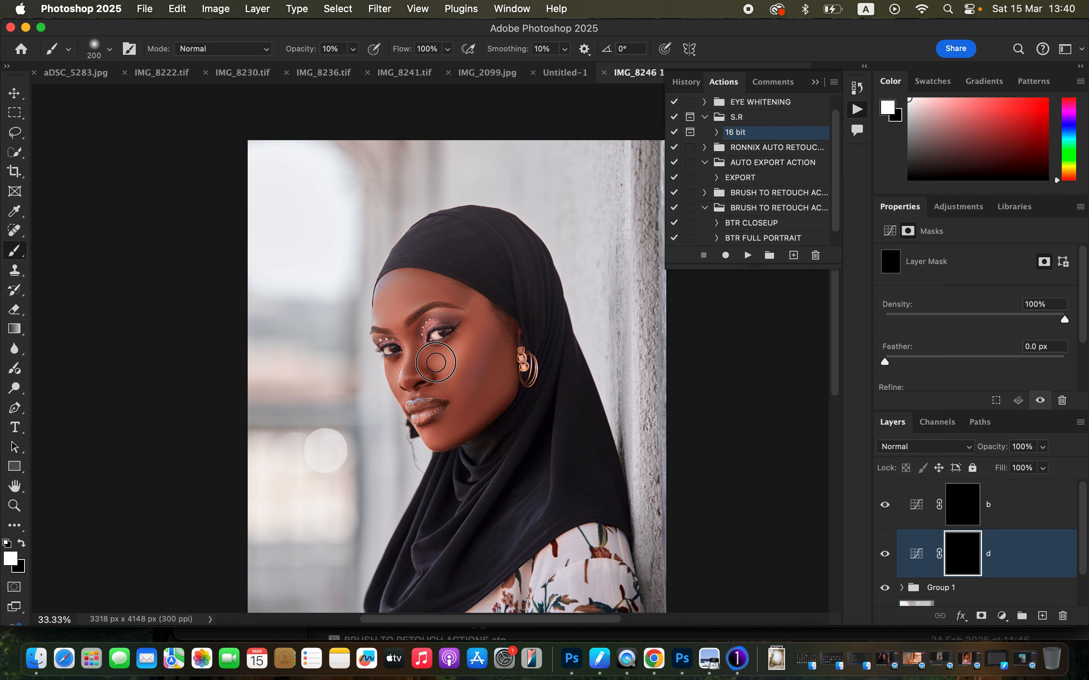
mouse_move(437, 359)
left_mouse_down()
mouse_move(455, 349)
mouse_move(438, 356)
mouse_move(455, 350)
mouse_move(450, 361)
left_mouse_up()
key("bracketleft")
key("bracketleft")
key("bracketleft")
key("bracketleft")
mouse_move(454, 357)
left_mouse_down()
mouse_move(458, 349)
mouse_move(441, 363)
mouse_move(465, 338)
left_mouse_up()
Paint white on layer b's mask to darken the cheek contour down to the chin and the area around the nose bridge.
left_click(965, 515)
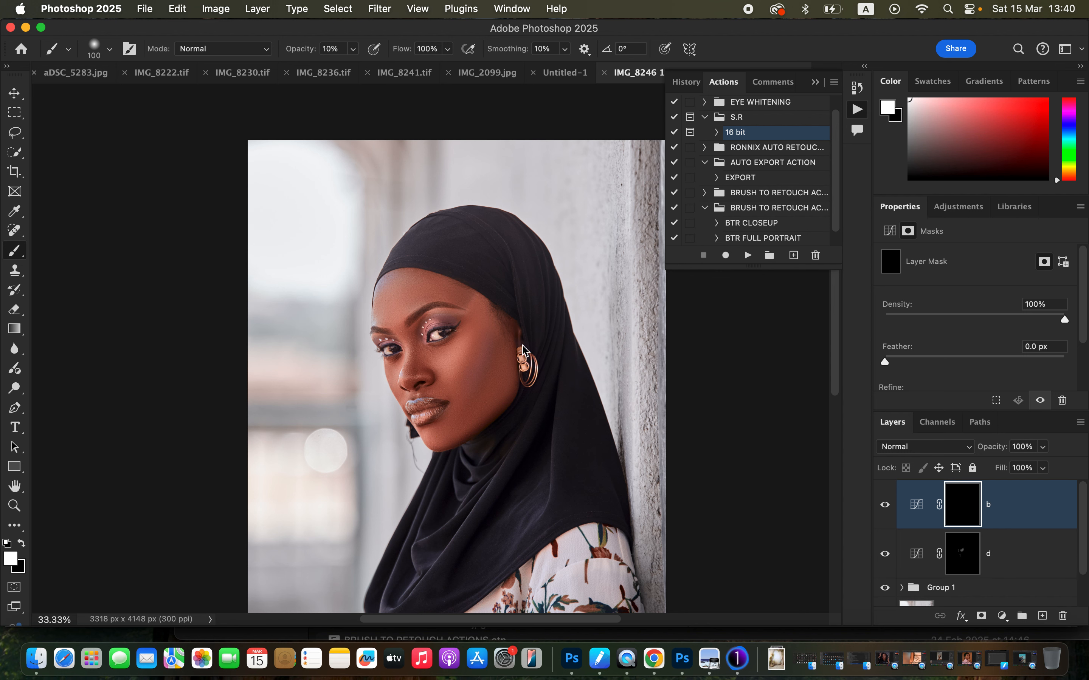
key("bracketright")
key("bracketright")
key("bracketright")
key("bracketright")
mouse_move(493, 347)
left_mouse_down()
mouse_move(473, 397)
mouse_move(497, 339)
mouse_move(440, 435)
left_mouse_up()
key("bracketleft")
key("bracketleft")
mouse_move(419, 333)
left_mouse_down()
mouse_move(411, 371)
mouse_move(429, 319)
mouse_move(422, 326)
mouse_move(450, 315)
mouse_move(391, 344)
left_mouse_up()
Group the b and d layers and toggle the group's visibility to compare the face before and after.
left_click(961, 560)
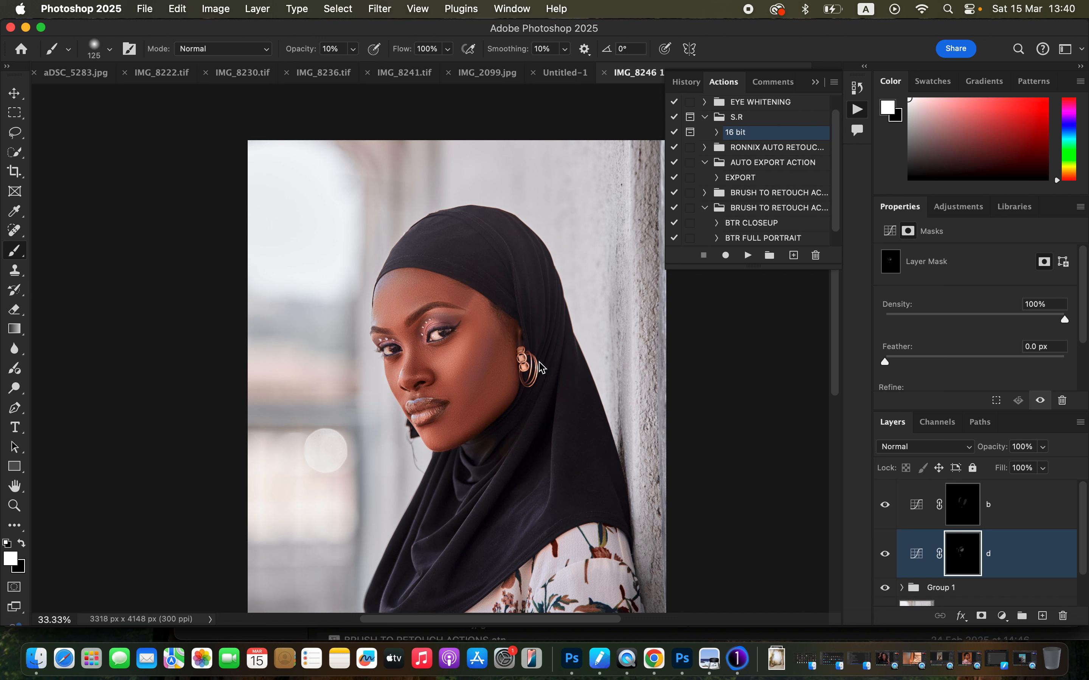
left_click(1024, 525, "shift")
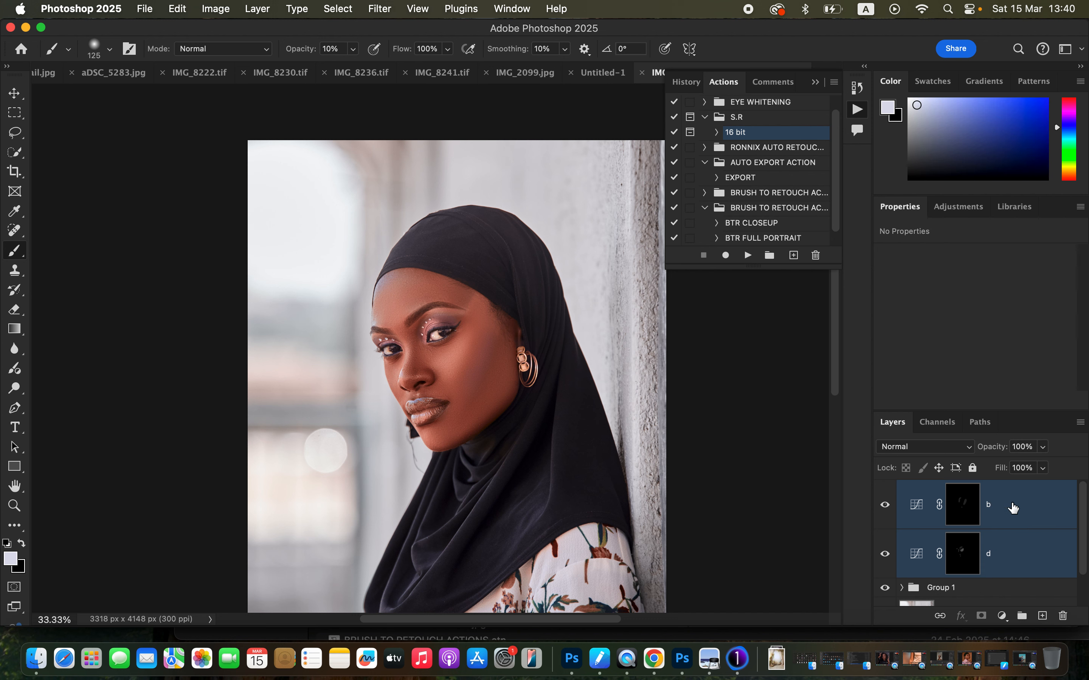
key("super+g")
left_click(884, 491)
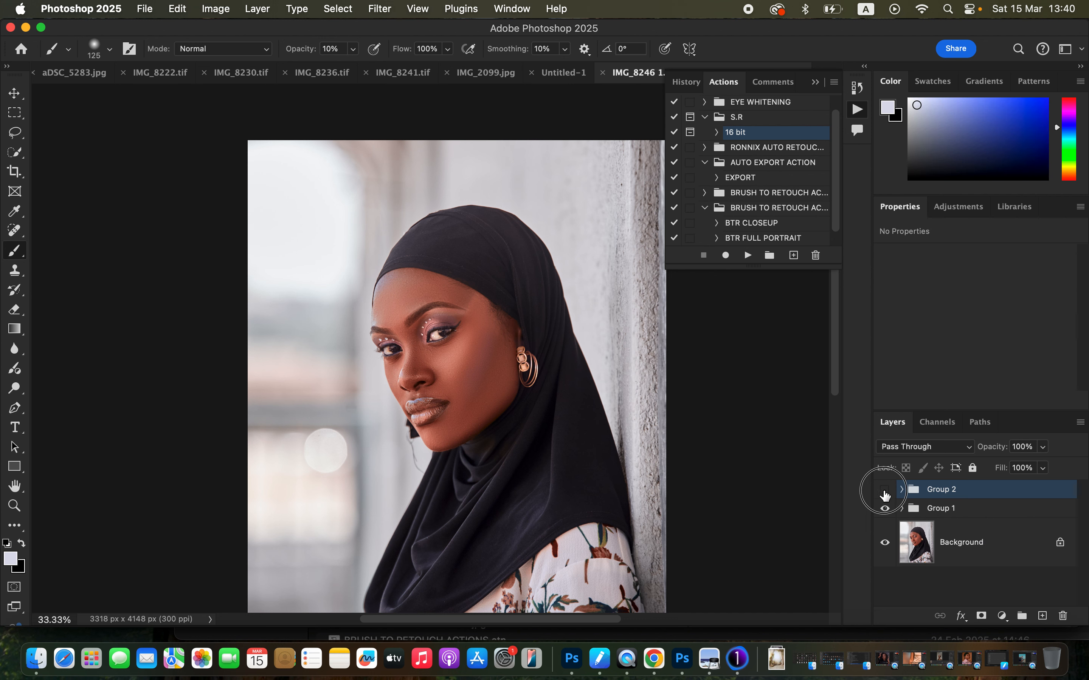
left_click(884, 491)
left_click(885, 492)
left_click(885, 492)
Expand Group 2 and soften the dodge and burn masks with a 3.3 px feather.
left_click(901, 490)
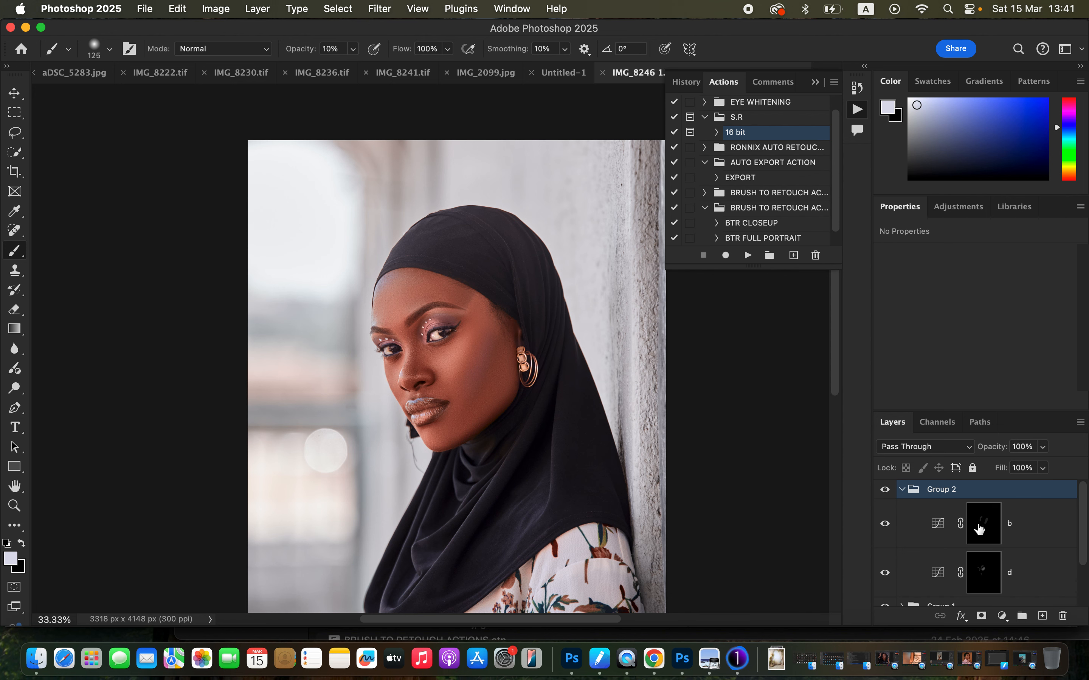
left_click(987, 534)
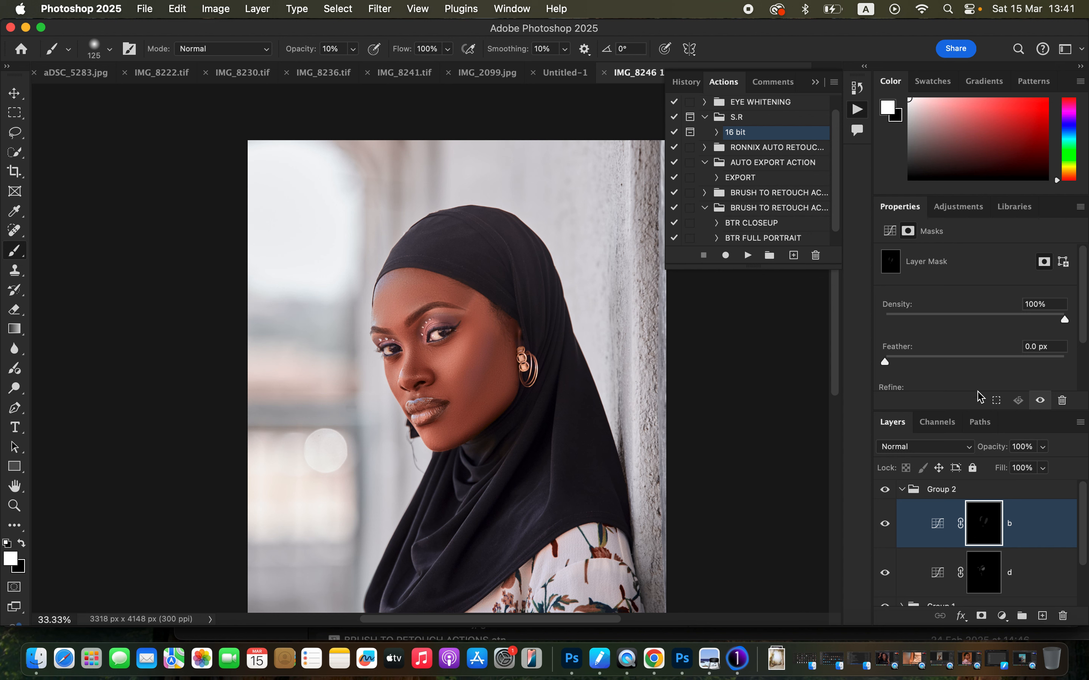
mouse_move(918, 360)
left_mouse_down()
mouse_move(932, 362)
mouse_move(916, 362)
left_mouse_up()
left_click(984, 570)
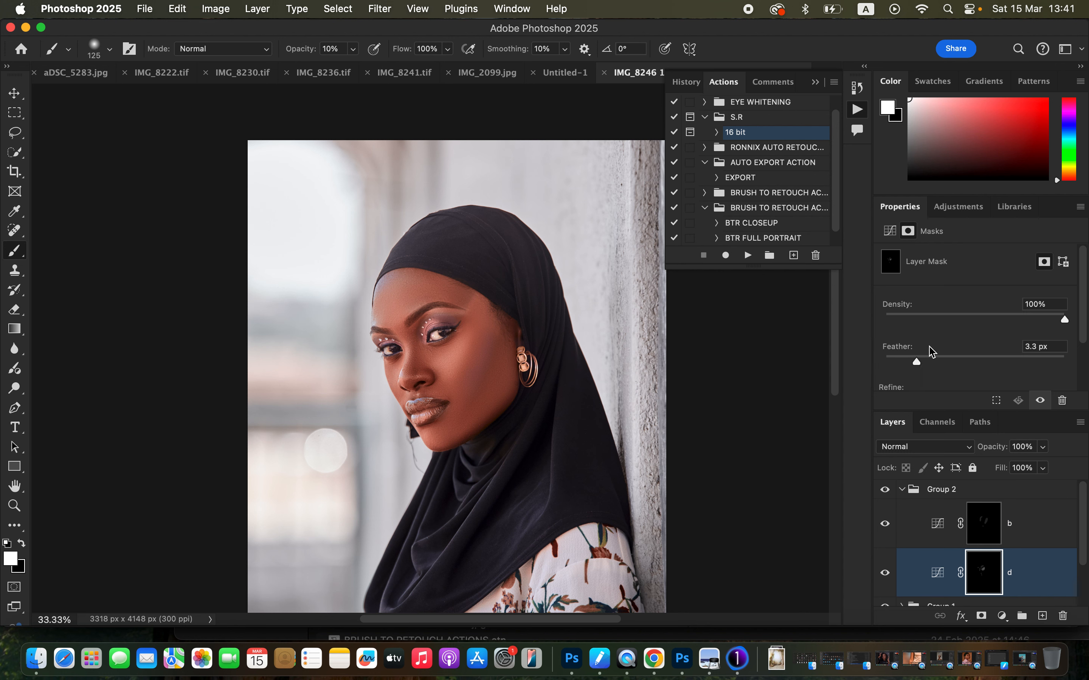
Collapse Group 2 and fine-tune the opacity of the whole group.
left_click(902, 492)
left_click(1045, 448)
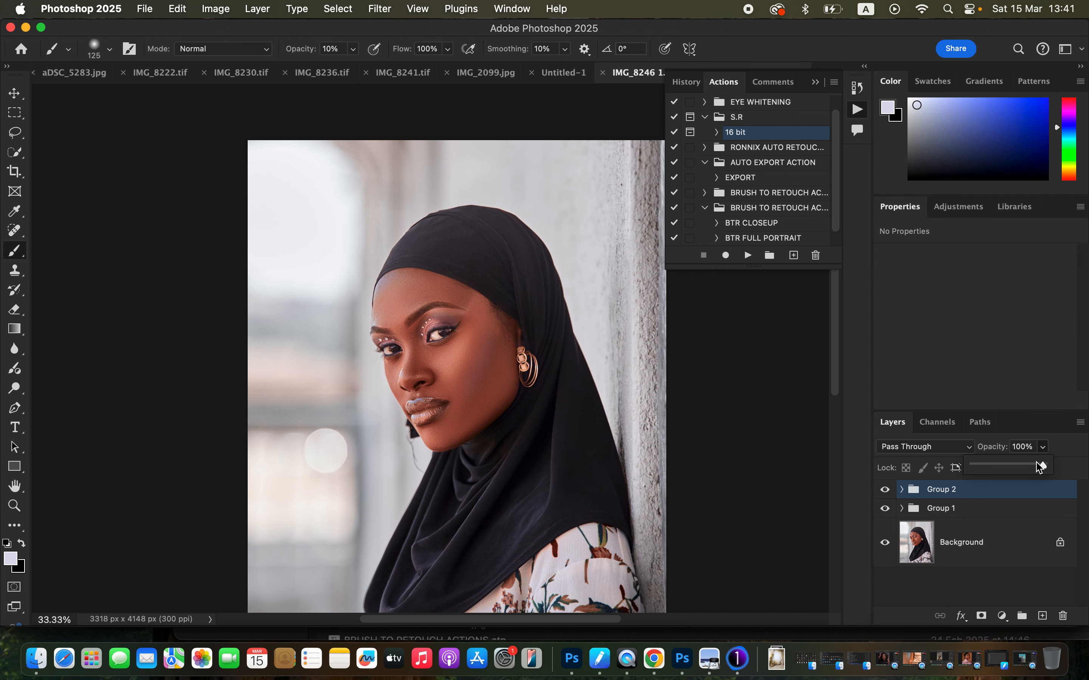
left_click_drag(1047, 463, 1035, 468)
left_click(1084, 473)
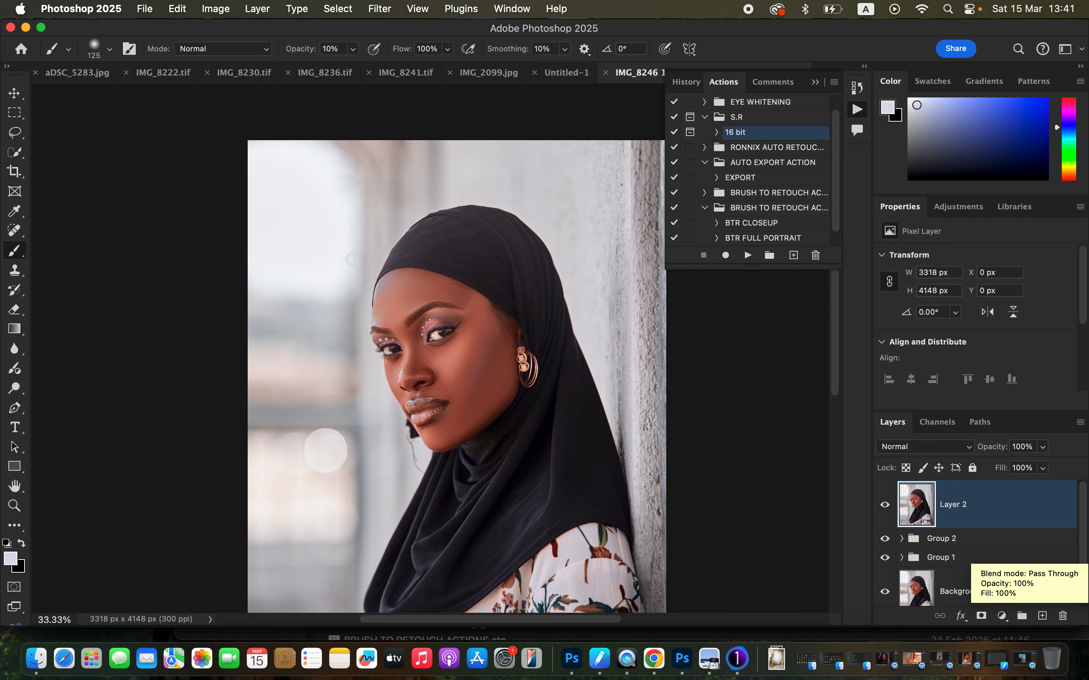
Open the Camera Raw Filter on merged Layer 2, set Exposure to +0.05 and raise Contrast slightly.
left_click(379, 8)
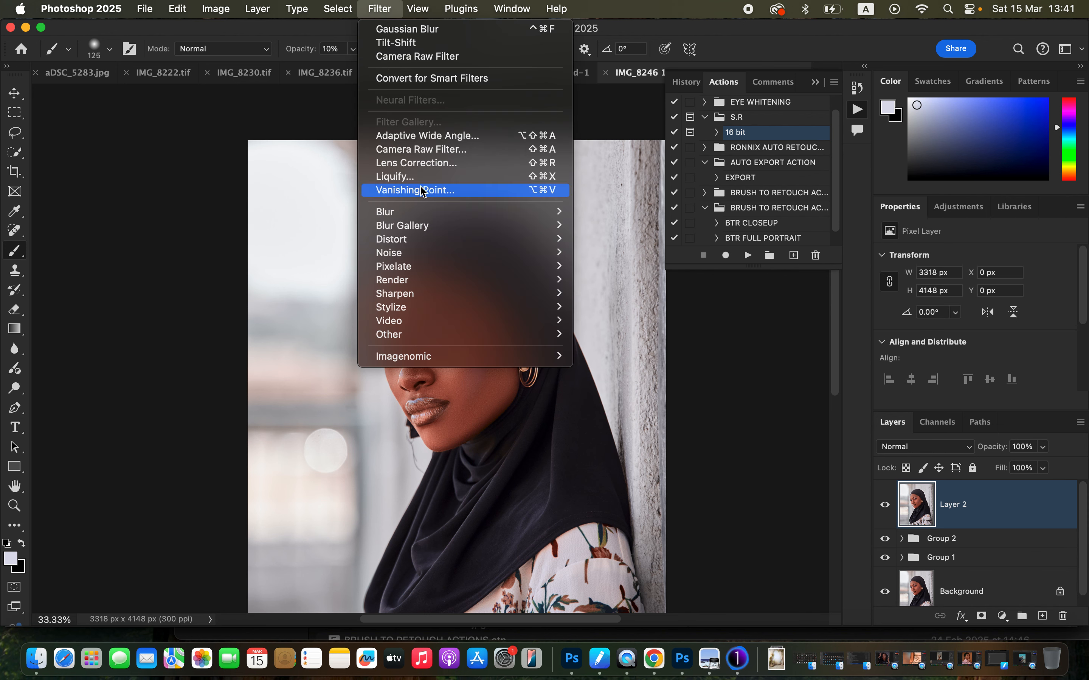
left_click(432, 151)
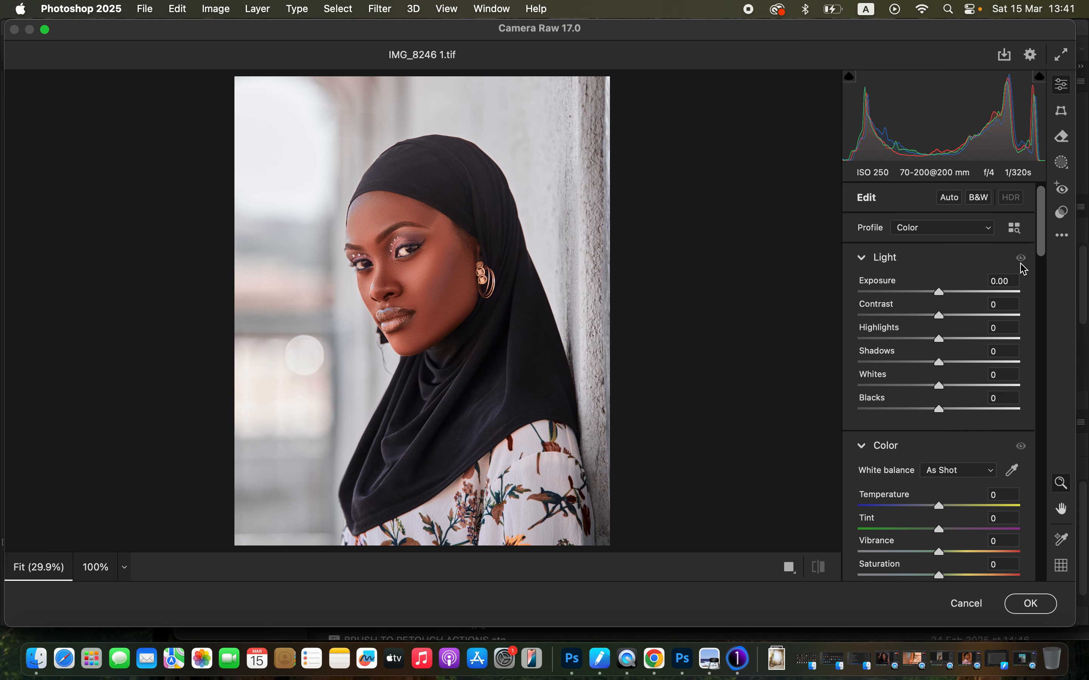
mouse_move(1044, 247)
left_mouse_down()
mouse_move(1047, 305)
mouse_move(1053, 243)
left_mouse_up()
left_click_drag(944, 297, 945, 317)
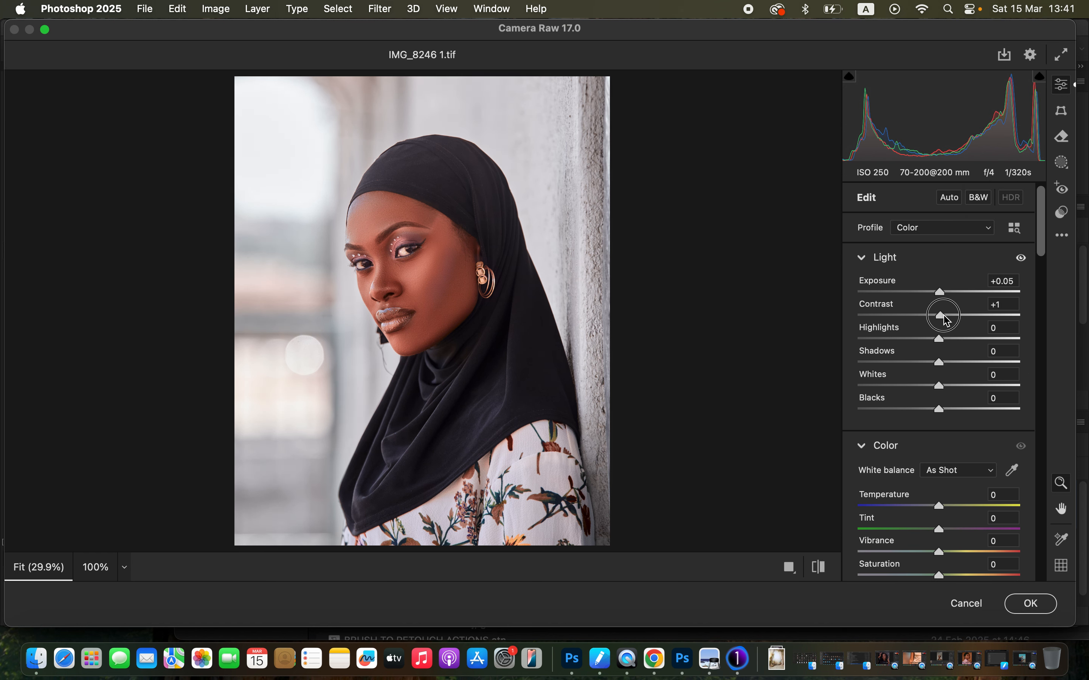
Lower the Oranges luminance slightly in the Color Mixer and apply the Camera Raw filter.
left_click_drag(1045, 255, 1052, 422)
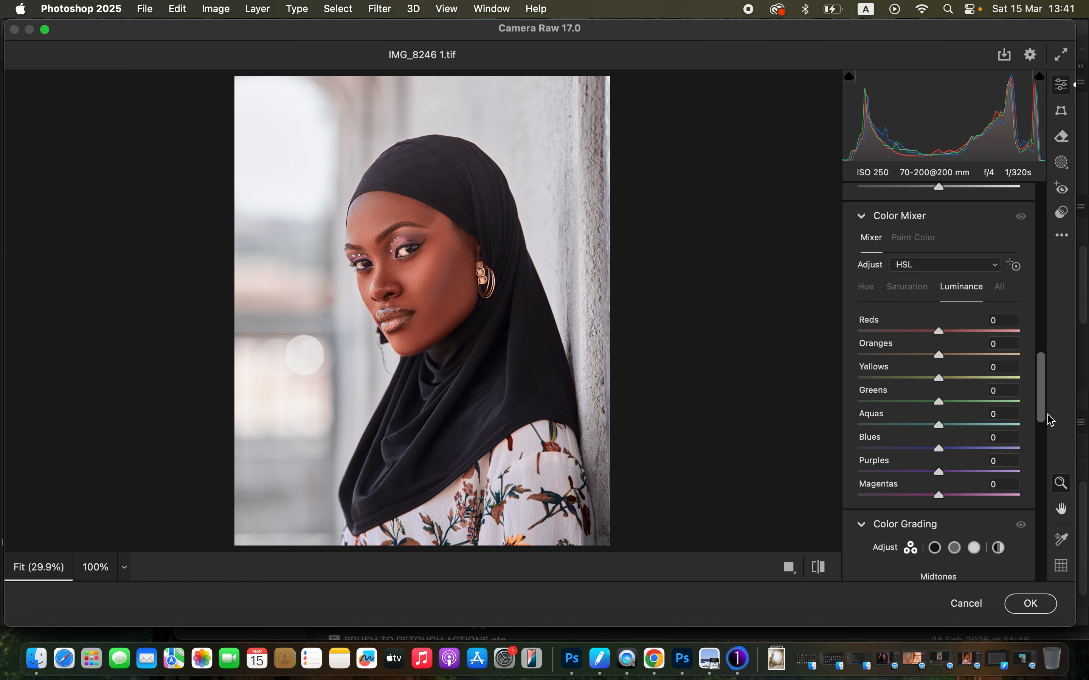
left_click_drag(939, 355, 937, 360)
left_click(1030, 607)
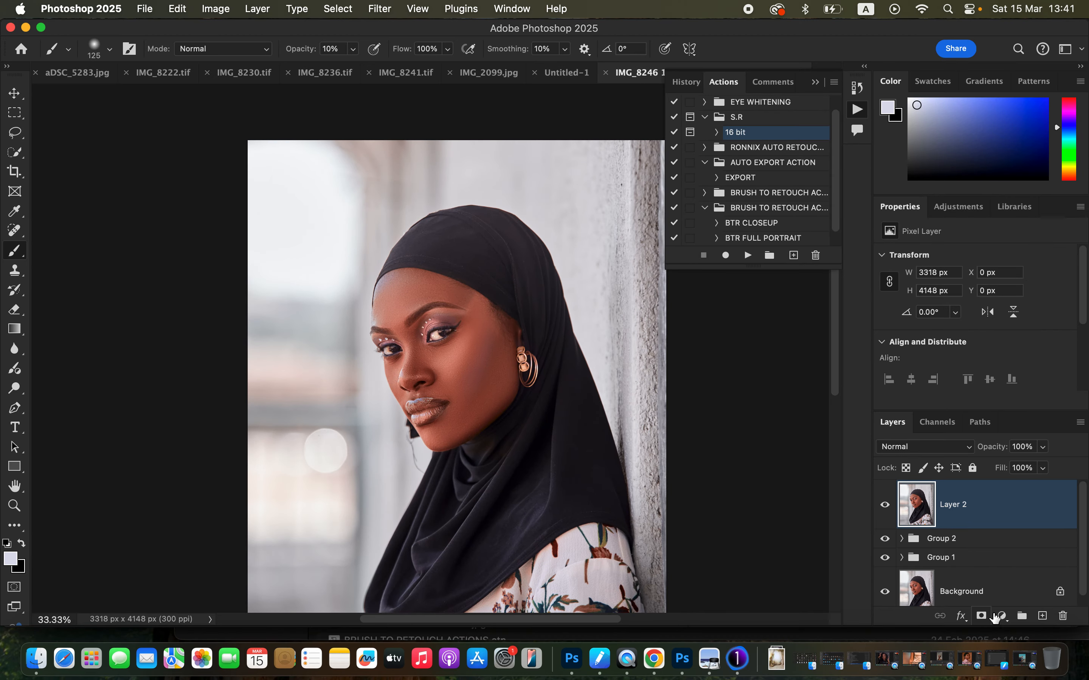
Add a Hue/Saturation adjustment above Layer 2 and set the Reds lightness to -13.
left_click(1001, 616)
left_click(1019, 536)
left_click(974, 277)
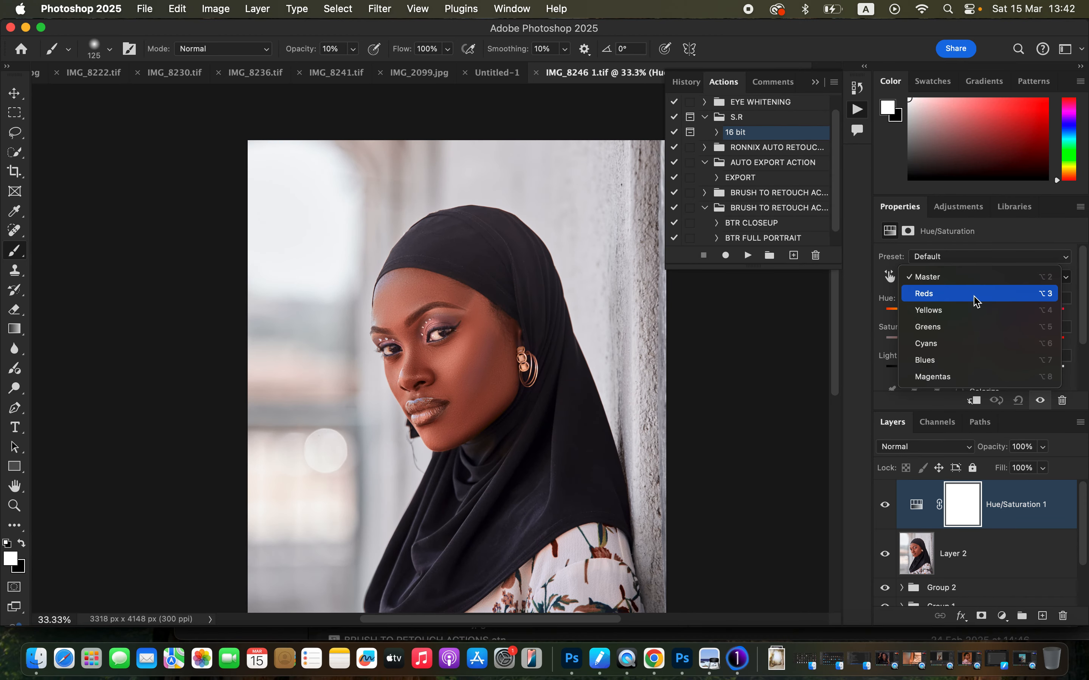
left_click(975, 290)
left_click_drag(974, 371, 966, 374)
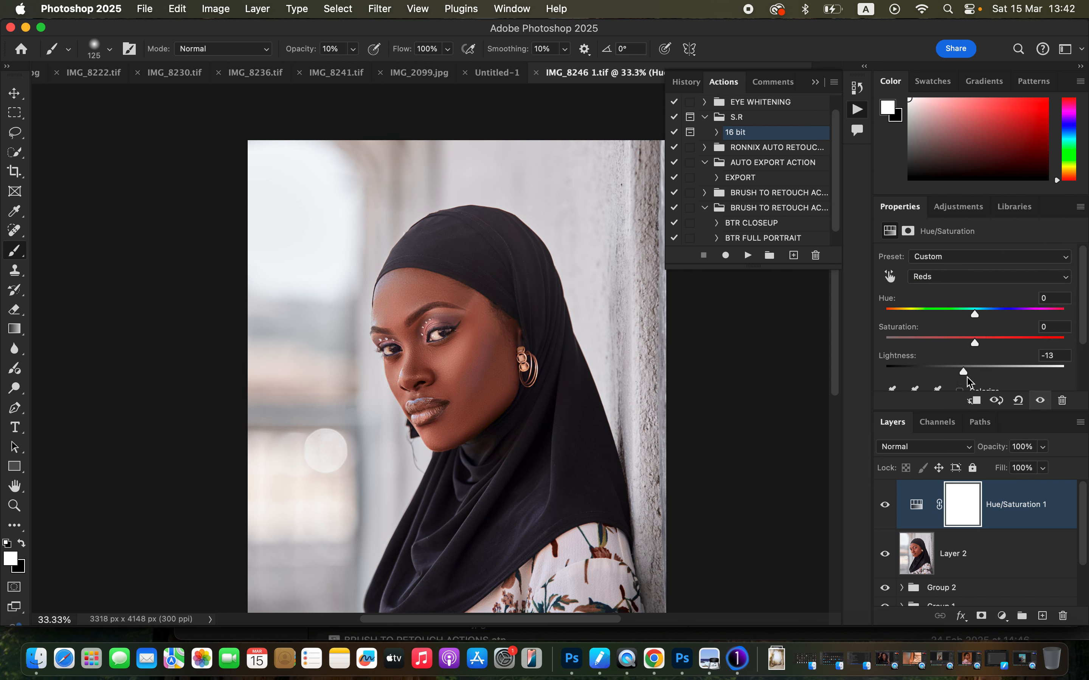
Add a Color Balance adjustment and set the midtones Cyan–Red value to -5.
left_click(1001, 619)
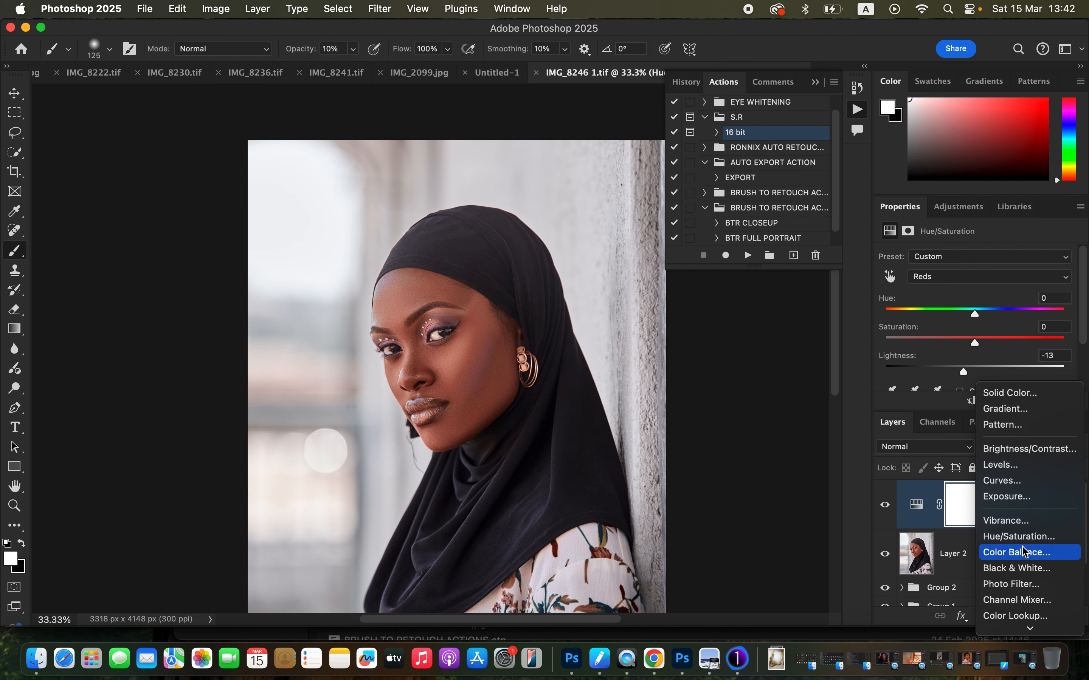
left_click(1024, 562)
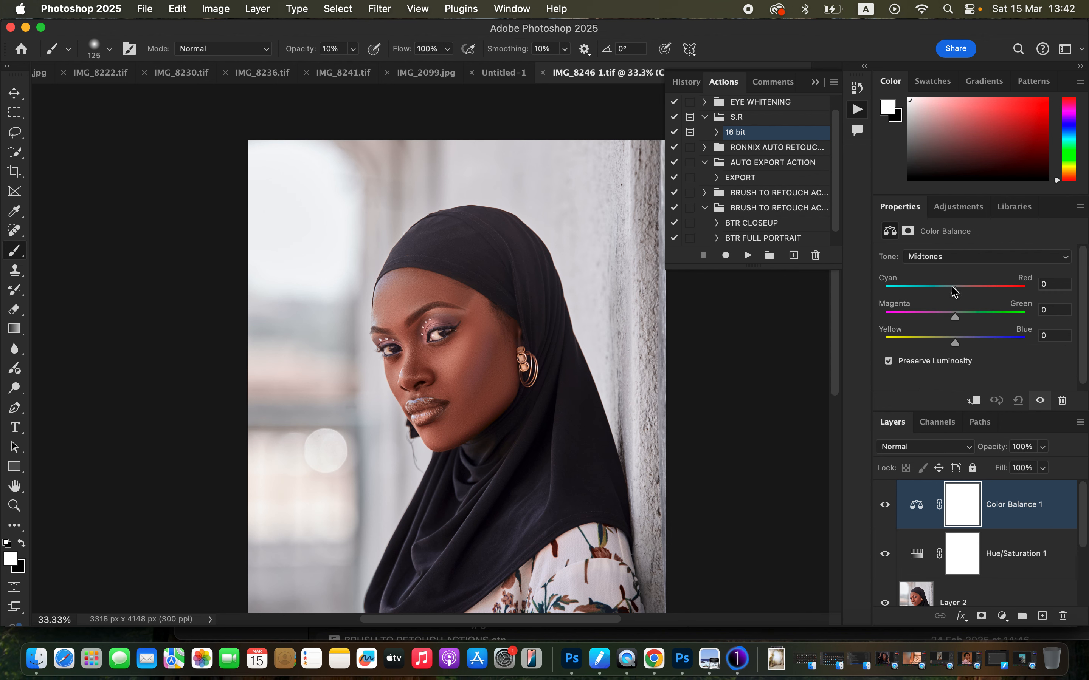
left_click_drag(954, 292, 952, 292)
Add a Black & White adjustment, set its blend mode to Multiply and its opacity to 4%.
left_click(1001, 616)
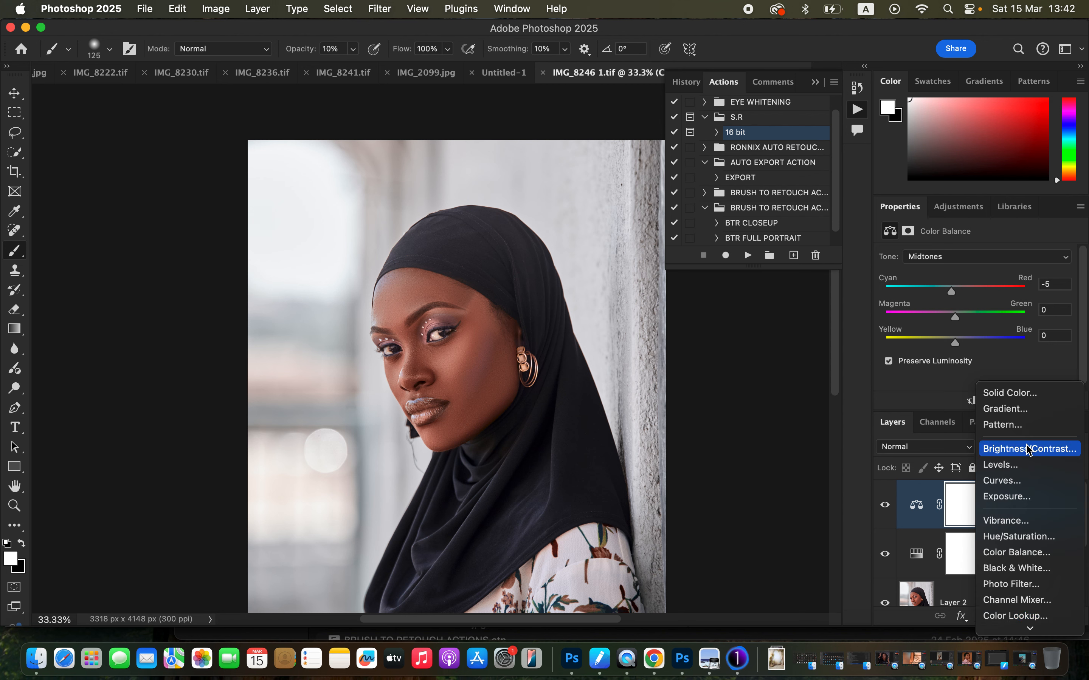
left_click(1031, 569)
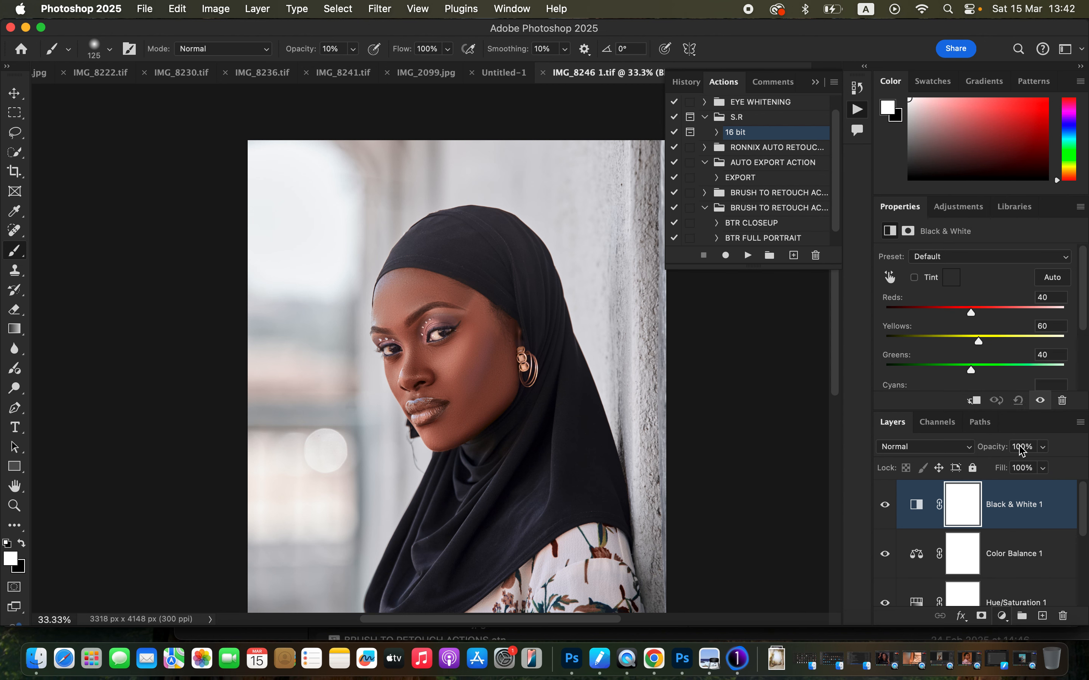
left_click(942, 448)
left_click(940, 506)
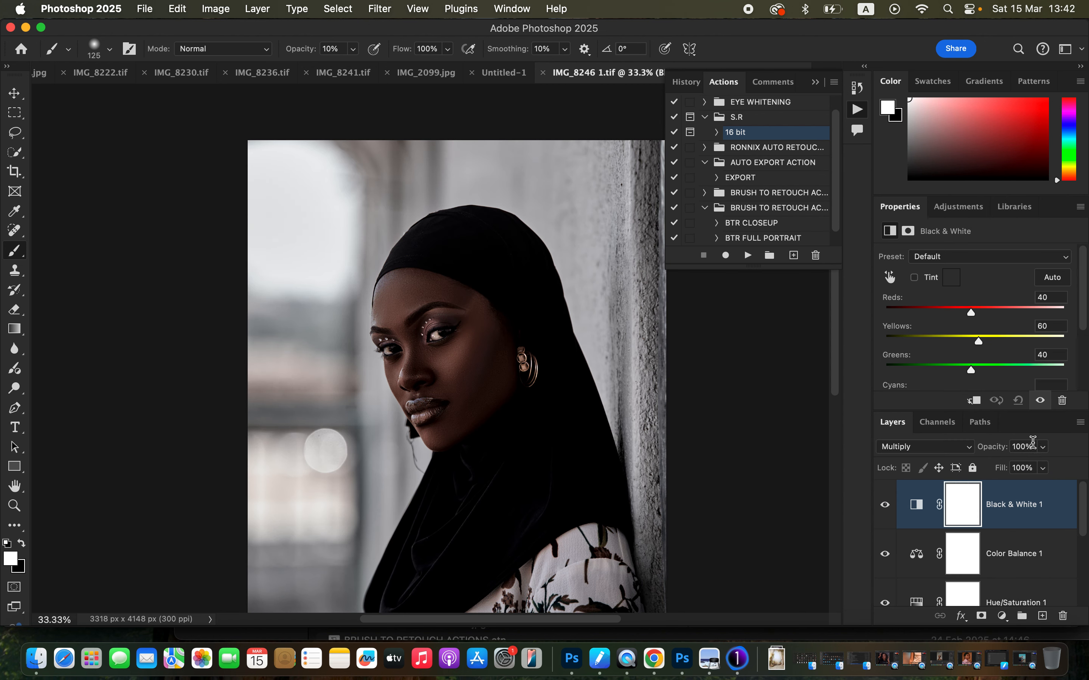
left_click_drag(1044, 447, 978, 469)
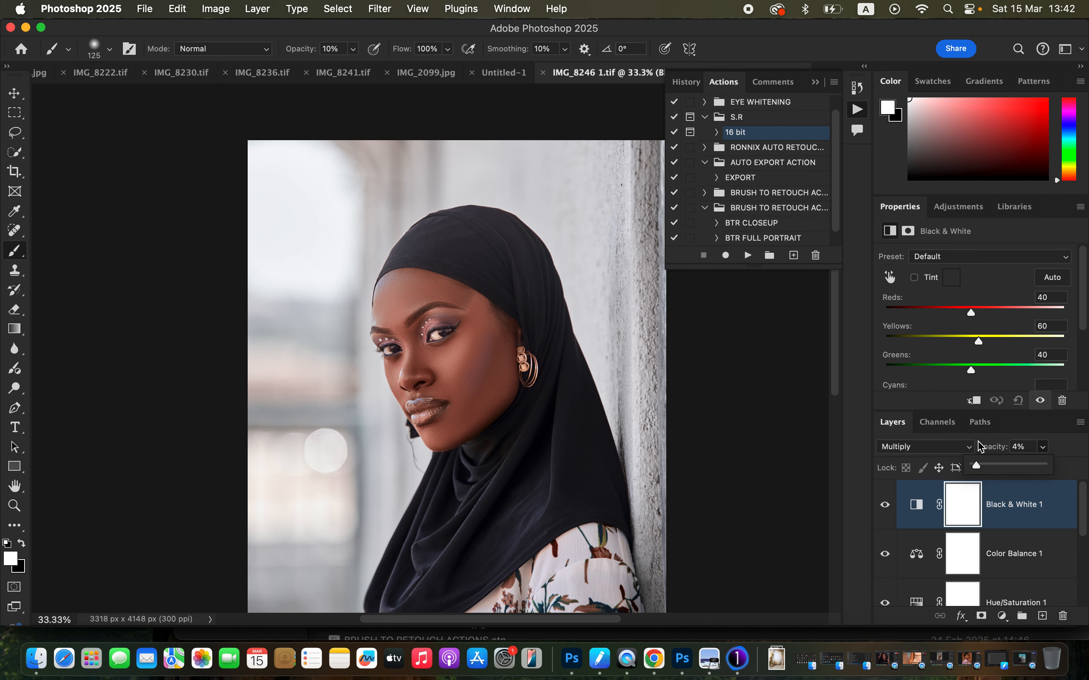
Add a second Color Balance adjustment for the Highlights, setting Cyan–Red to -5 and shifting Magenta–Green slightly toward green.
left_click(1001, 616)
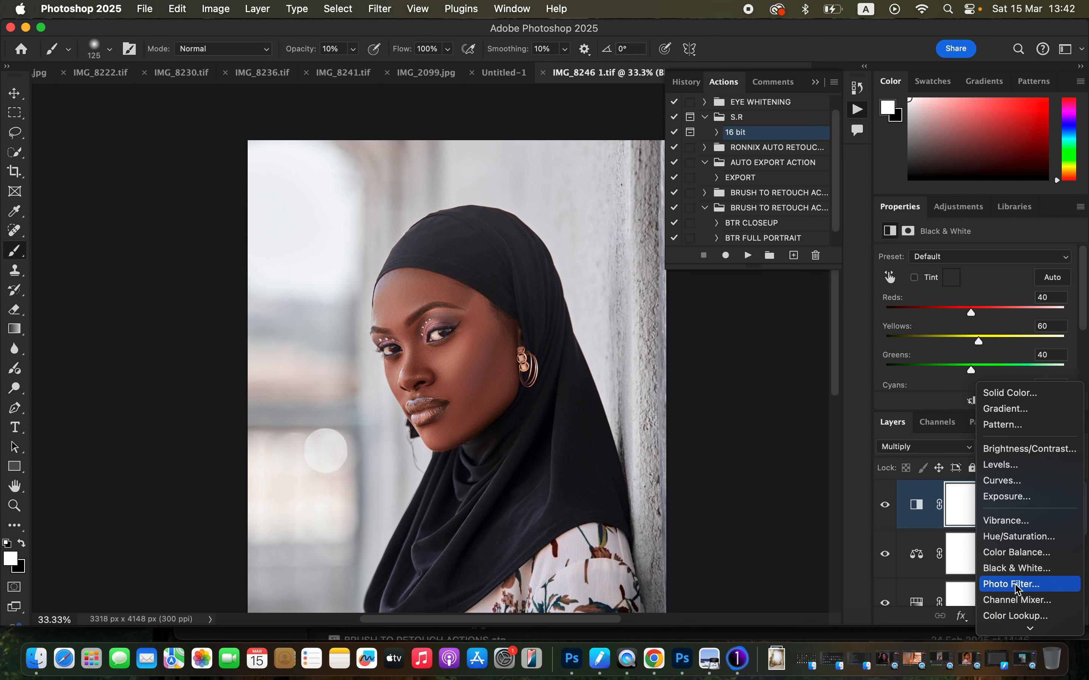
left_click(1018, 553)
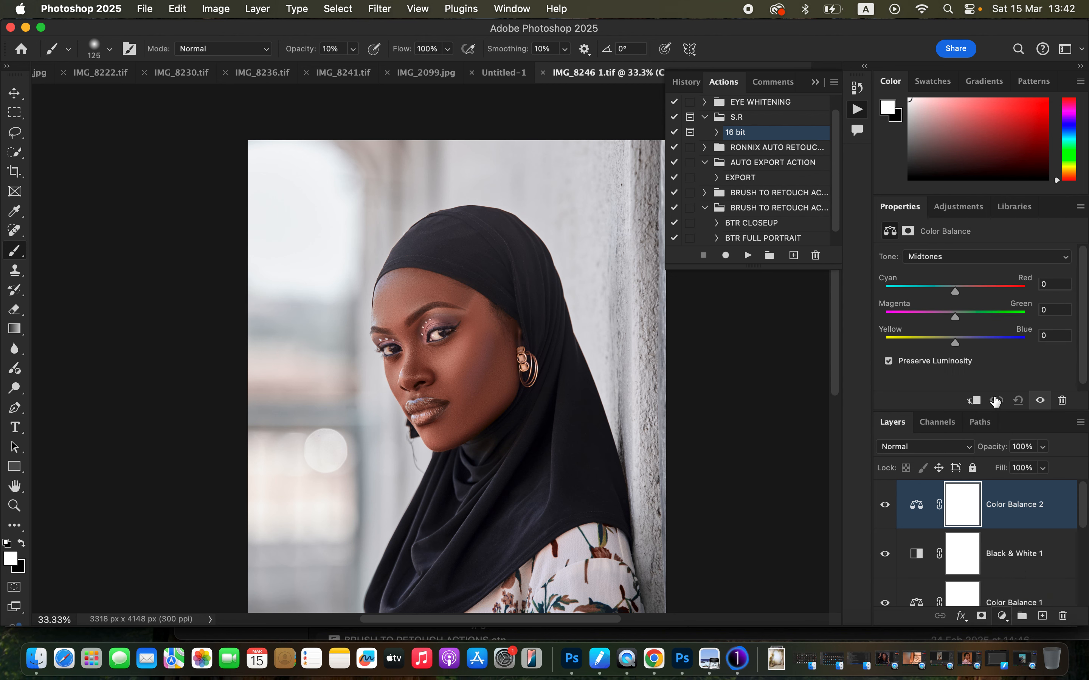
left_click(962, 258)
left_click(959, 273)
left_click_drag(954, 296, 959, 319)
left_click_drag(952, 295, 952, 296)
Add a Selective Color adjustment above Color Balance 2 and set Cyan to +3 for the Blacks.
left_click(1003, 617)
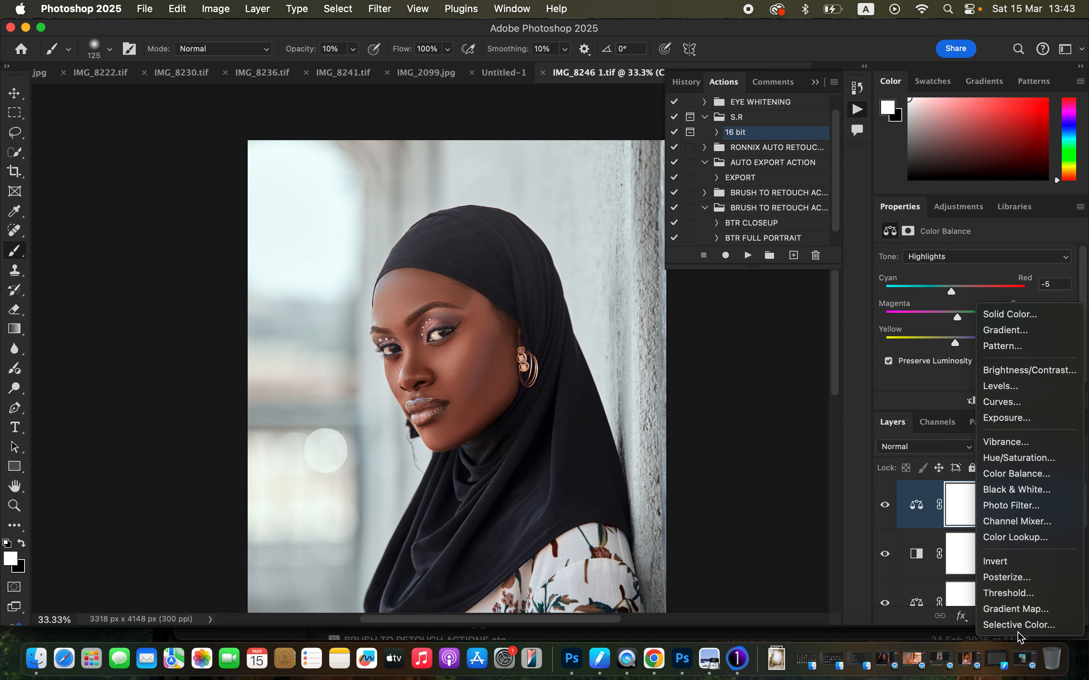
left_click(1020, 625)
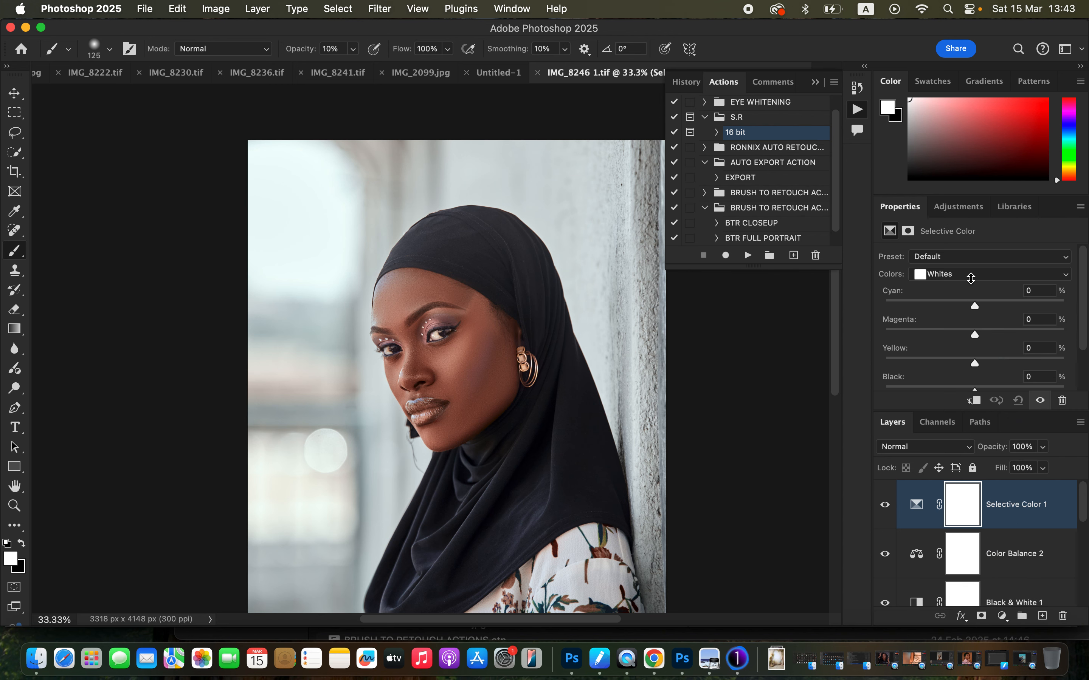
left_click(970, 278)
left_click(972, 293)
left_click_drag(980, 308, 978, 309)
Add a Levels adjustment above Selective Color 1 and raise its RGB shadow input to 7.
left_click(1003, 617)
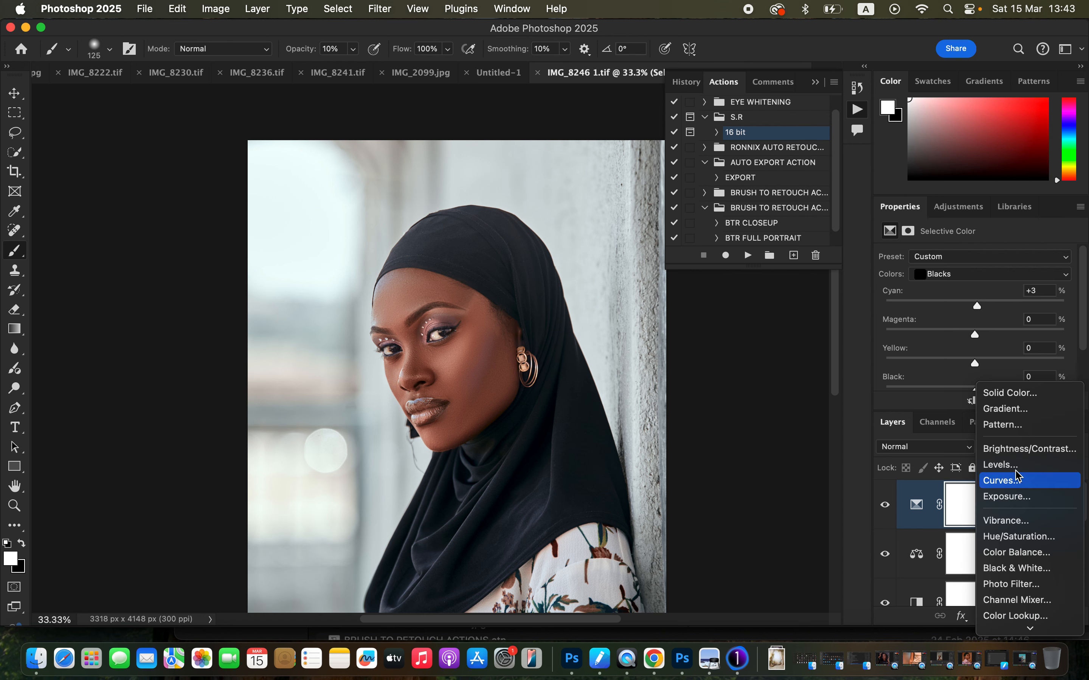
left_click(985, 463)
left_click_drag(905, 368, 909, 372)
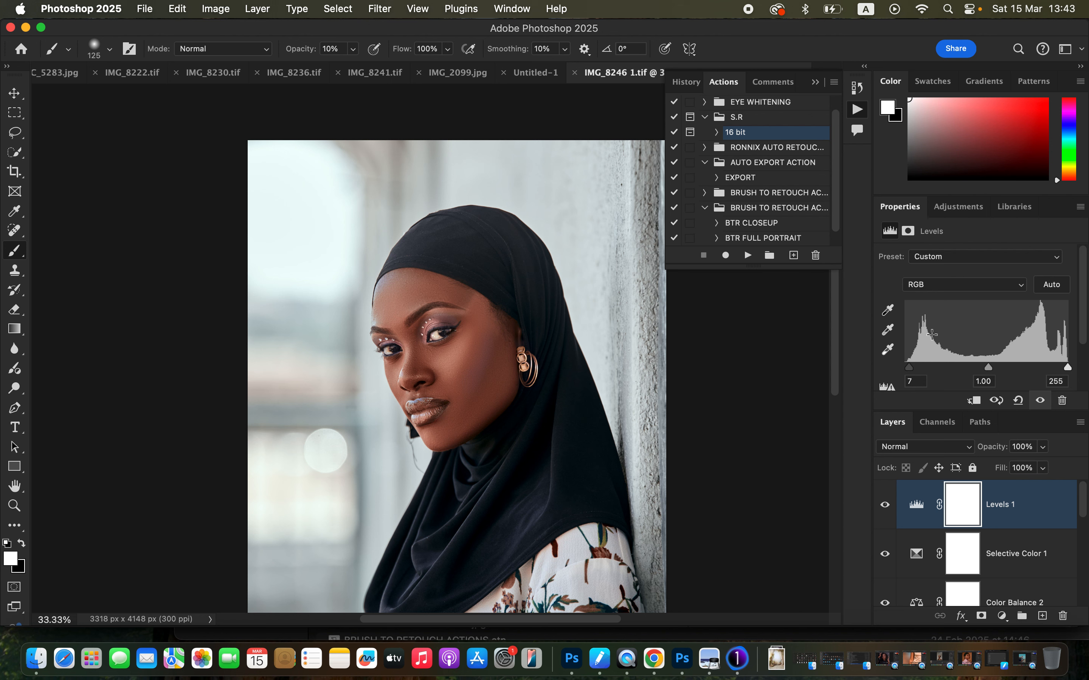
Add a second Selective Color adjustment and set Cyan to +70 for the Whites.
left_click(1003, 623)
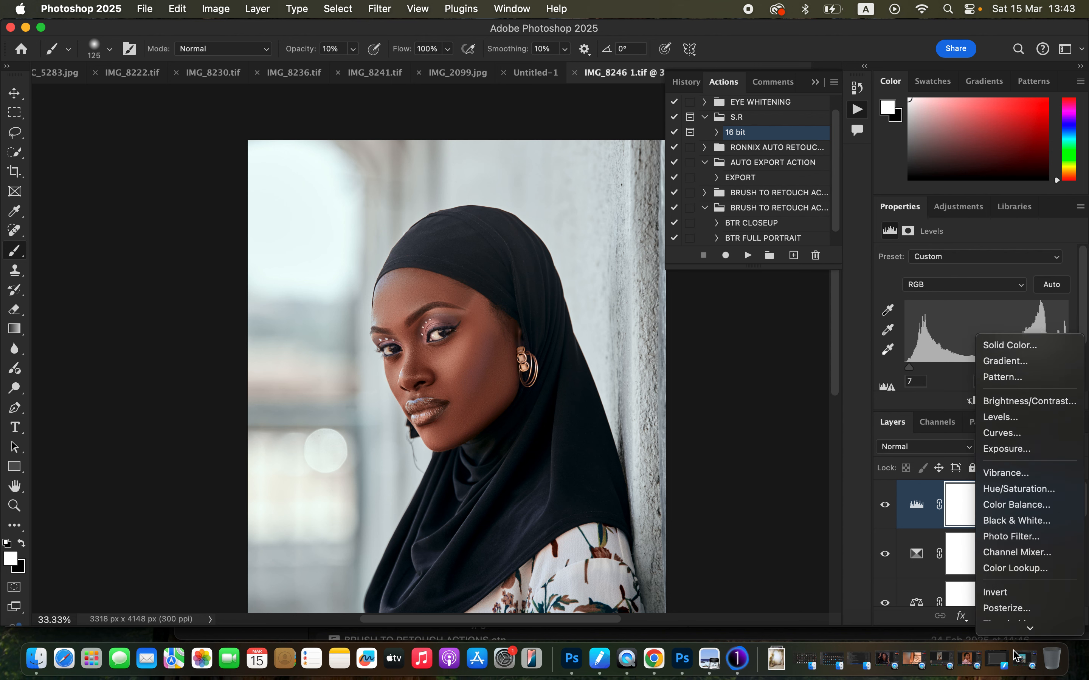
left_click(1004, 624)
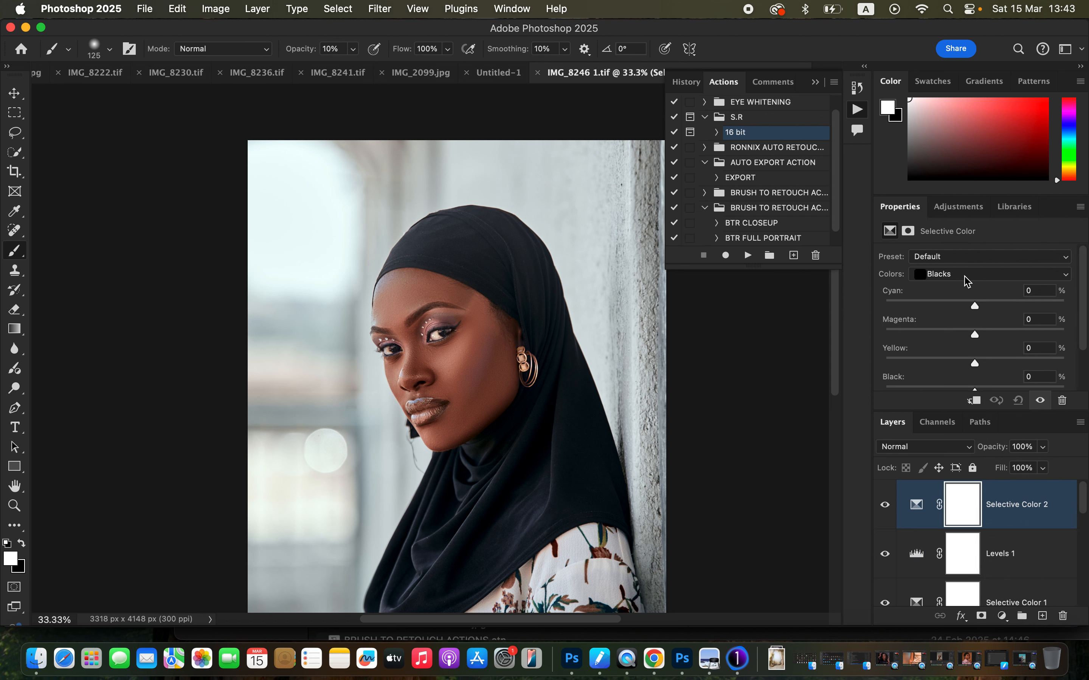
left_click(967, 275)
left_click(968, 248)
left_click_drag(977, 308, 1040, 311)
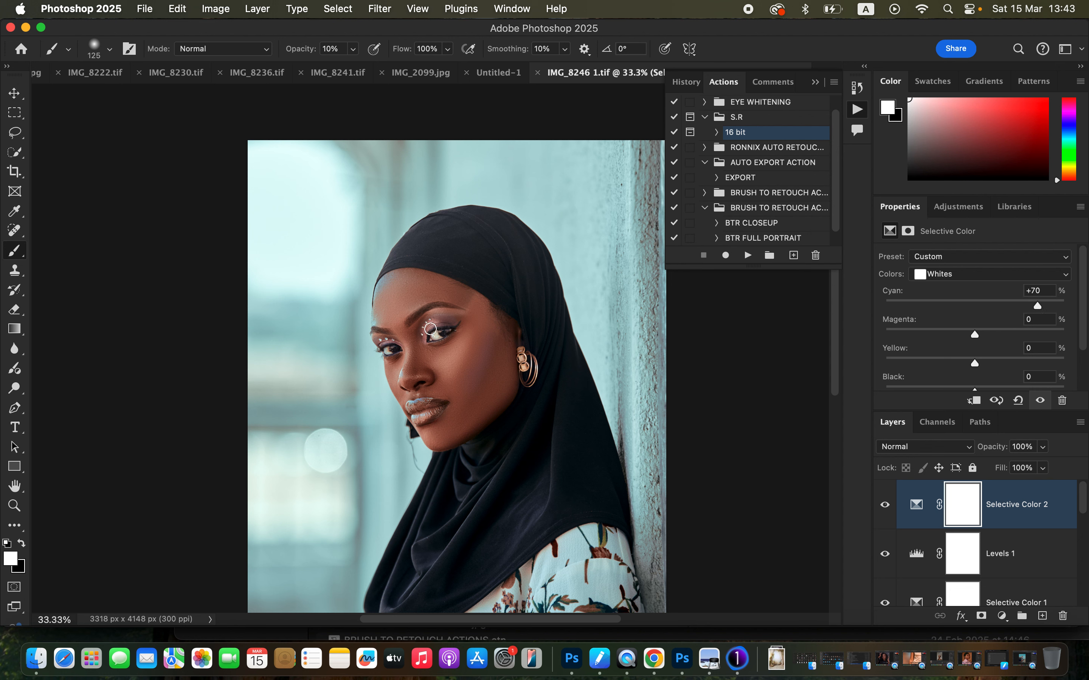
Mask the face out of the Selective Color 2 adjustment with a 600 px black brush, raising the brush opacity to 100%.
left_click(21, 543)
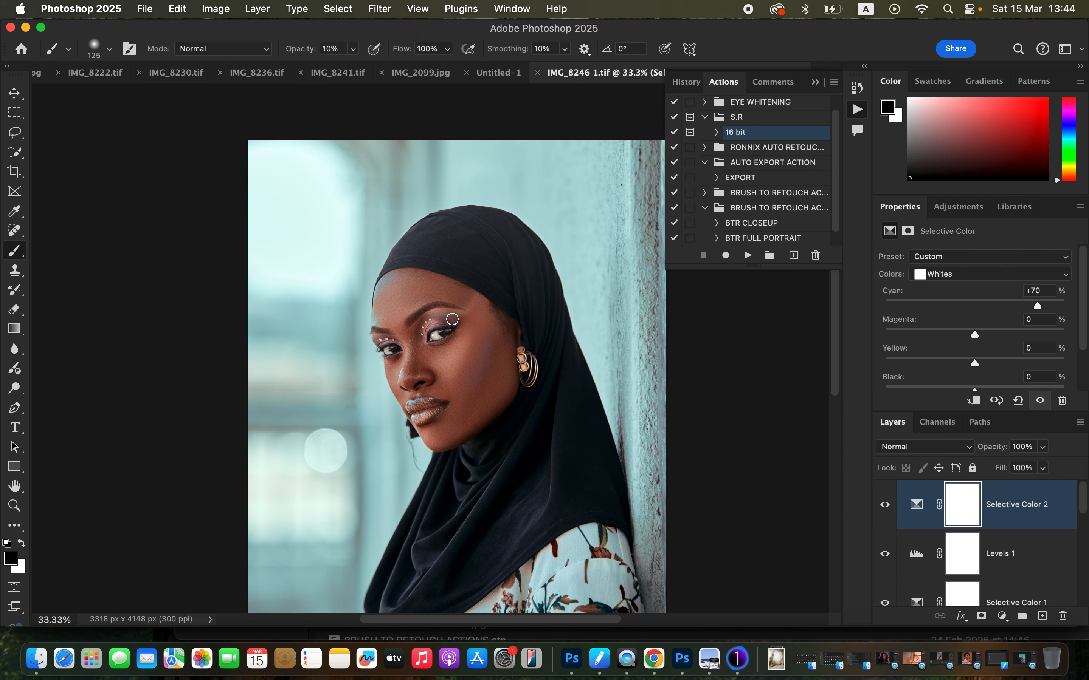
key("bracketright")
key("bracketright")
key("bracketright")
key("bracketright")
key("bracketright")
key("bracketright")
key("bracketright")
mouse_move(403, 310)
left_mouse_down()
mouse_move(446, 404)
mouse_move(468, 344)
mouse_move(411, 315)
mouse_move(422, 306)
mouse_move(476, 343)
mouse_move(459, 397)
mouse_move(418, 360)
mouse_move(436, 417)
mouse_move(451, 421)
mouse_move(402, 297)
mouse_move(448, 313)
mouse_move(492, 367)
mouse_move(450, 391)
mouse_move(425, 349)
mouse_move(439, 413)
mouse_move(455, 415)
mouse_move(440, 405)
mouse_move(466, 400)
mouse_move(484, 358)
mouse_move(498, 355)
mouse_move(455, 328)
left_mouse_up()
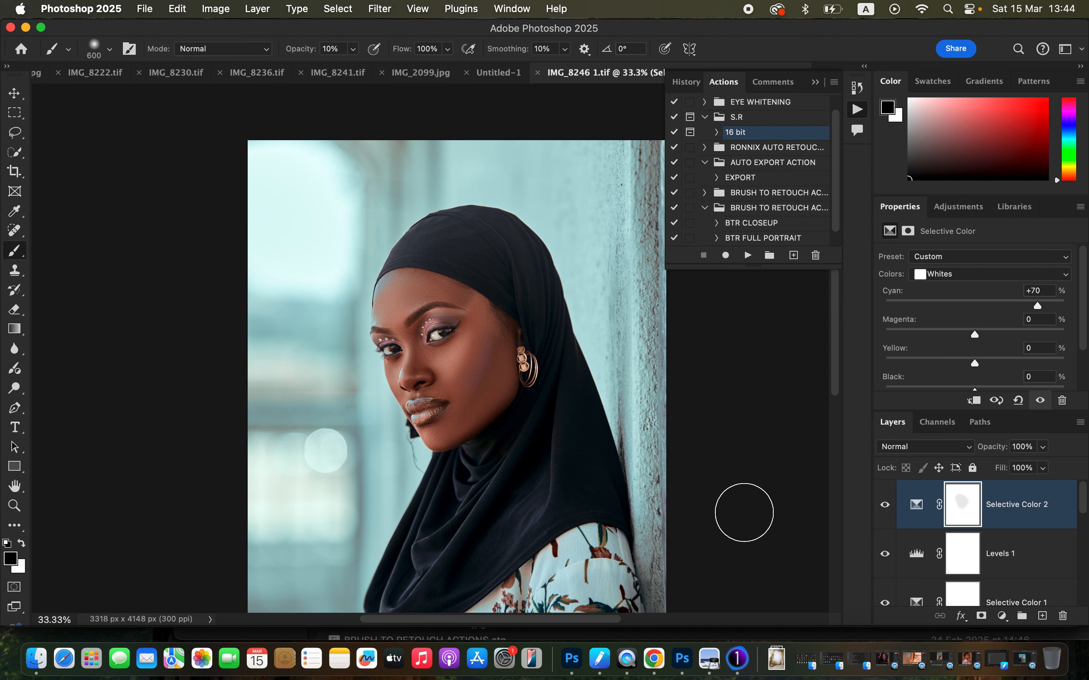
left_click(353, 47)
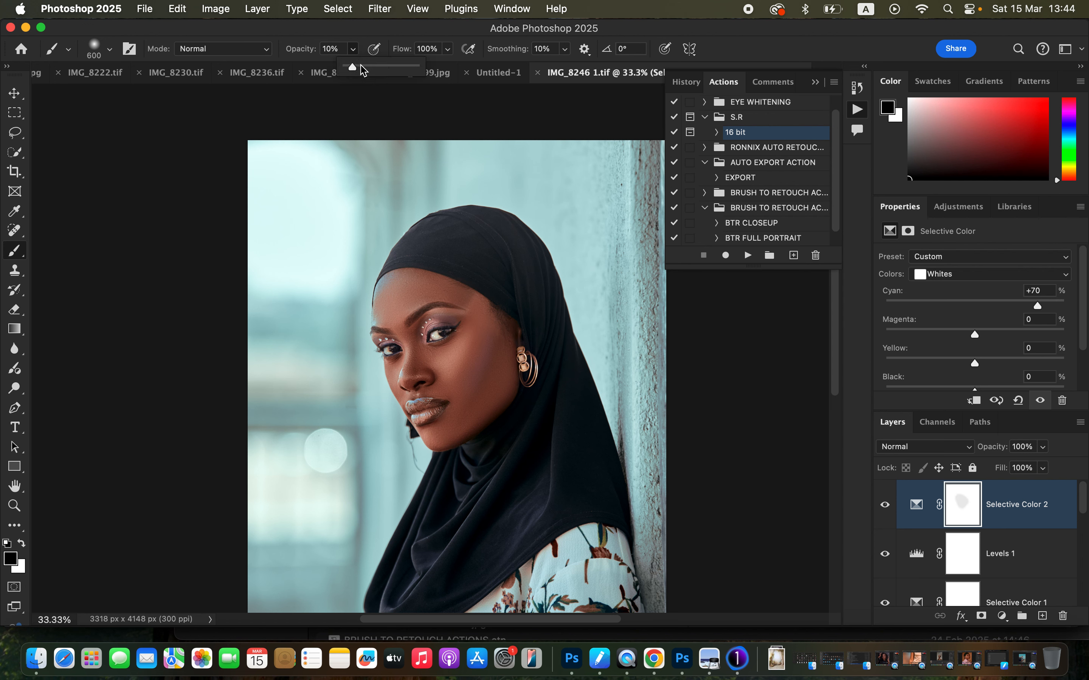
left_click_drag(355, 66, 445, 66)
mouse_move(423, 306)
left_mouse_down()
mouse_move(466, 344)
mouse_move(415, 315)
mouse_move(437, 405)
mouse_move(453, 419)
mouse_move(476, 384)
mouse_move(476, 337)
mouse_move(401, 296)
mouse_move(443, 424)
mouse_move(473, 404)
mouse_move(445, 339)
mouse_move(470, 331)
mouse_move(451, 320)
mouse_move(476, 358)
mouse_move(453, 387)
mouse_move(422, 324)
mouse_move(461, 342)
mouse_move(473, 327)
mouse_move(500, 359)
left_mouse_up()
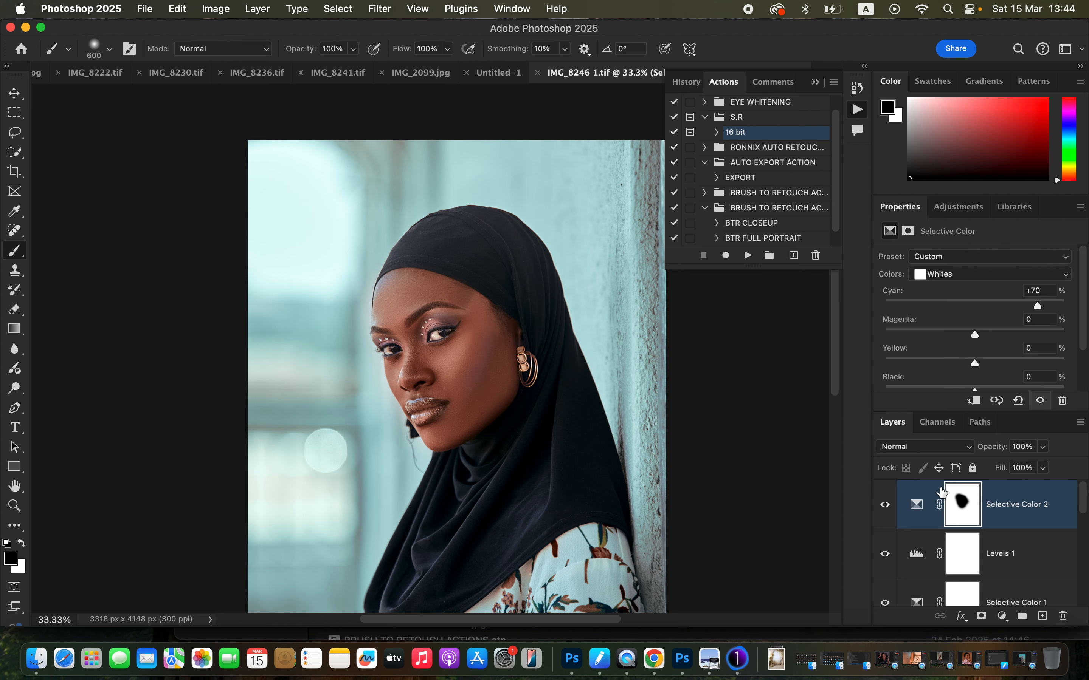
Add a Curves adjustment above Selective Color 2 and pull its white point to input 197, output 255.
left_click(1004, 567)
left_click(1017, 524)
left_click(1003, 616)
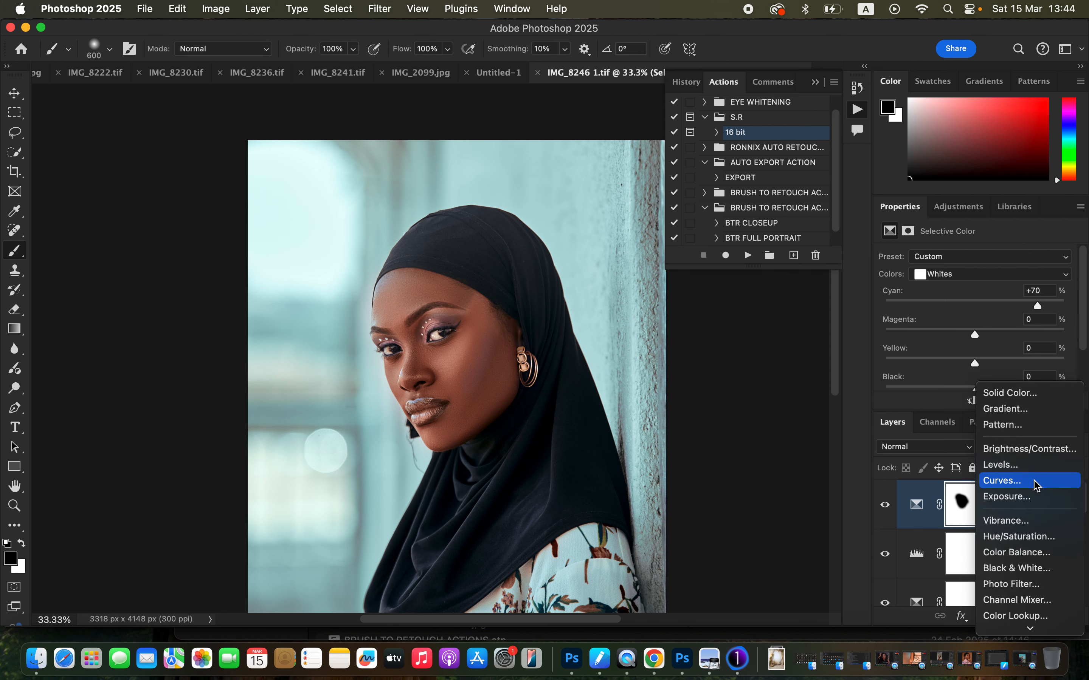
left_click(1002, 481)
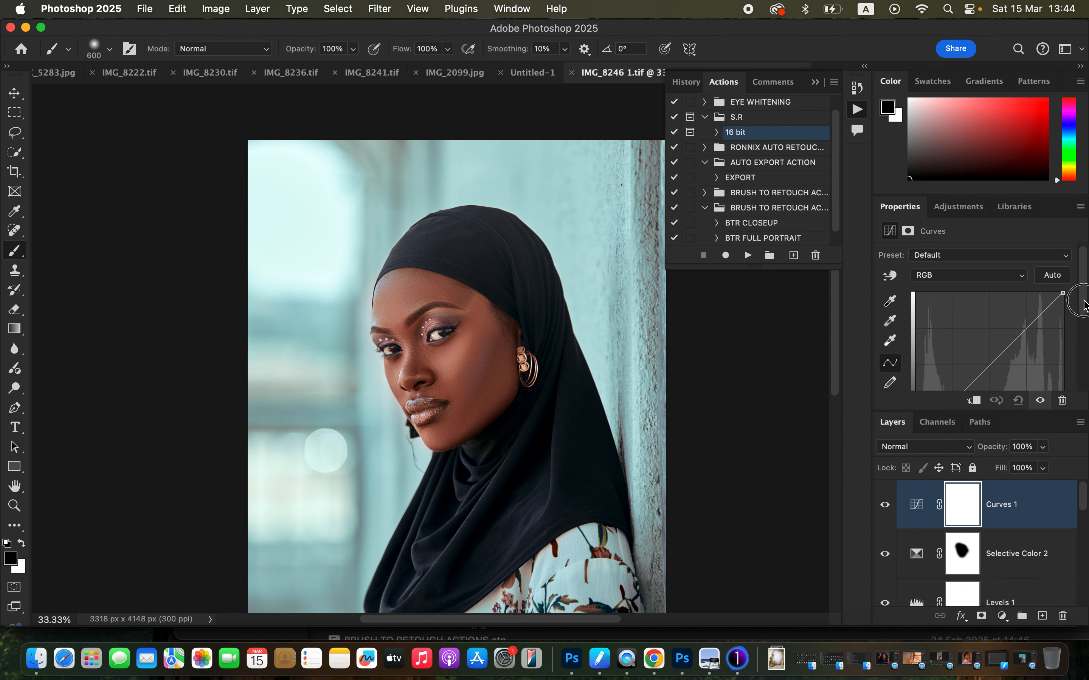
scroll(1082, 315, "down", 3)
left_click_drag(1063, 358, 1030, 358)
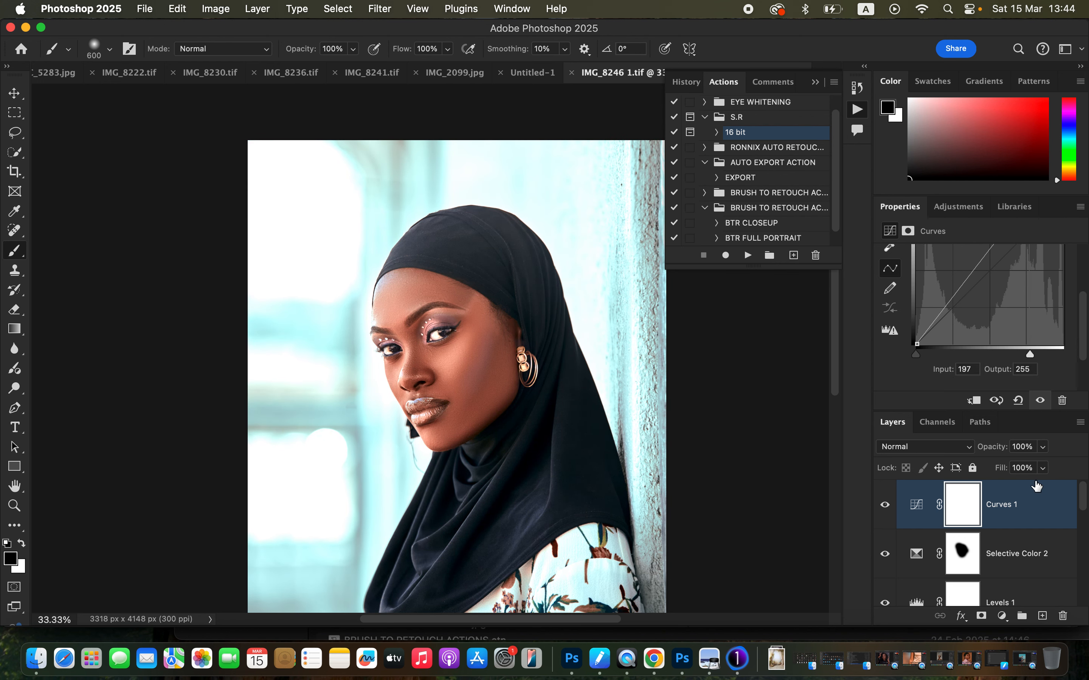
Set the Curves 1 Blend If for the underlying layer's shadows to a split 135 / 162.
double_click(1042, 511)
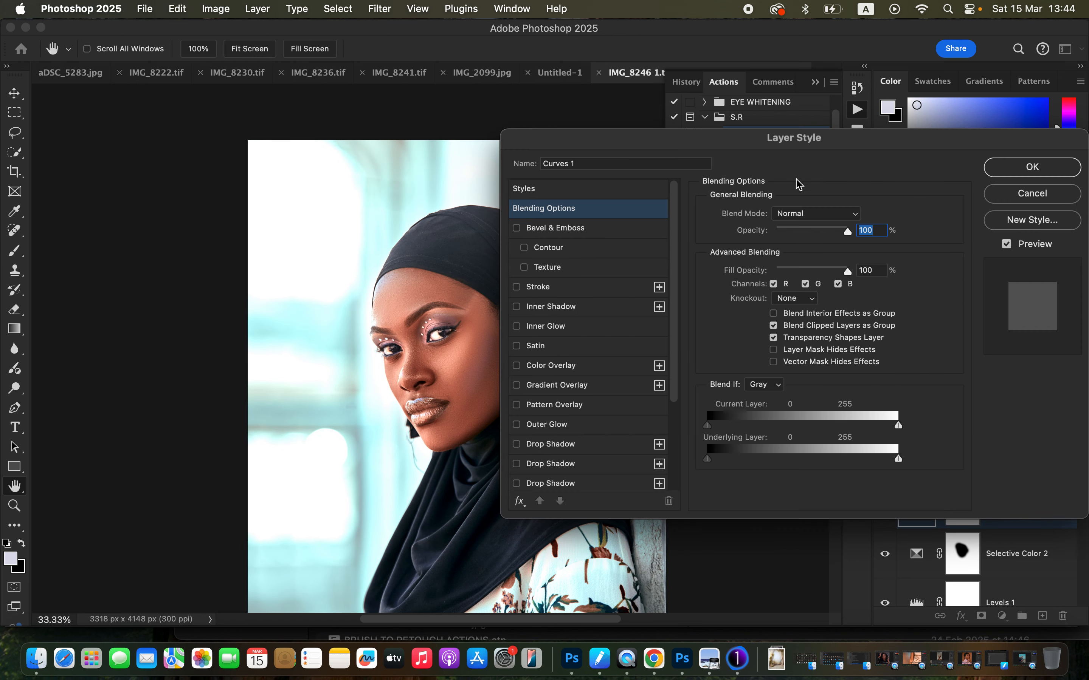
left_click(711, 463)
left_click_drag(713, 465, 811, 479)
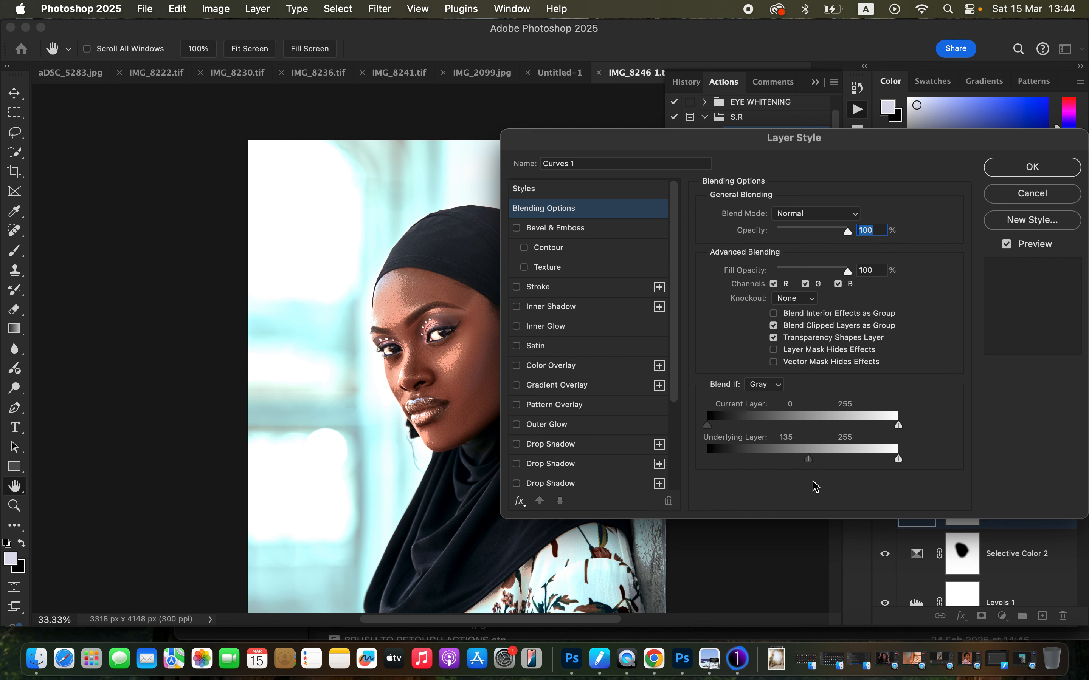
key("alt")
left_click_drag(812, 463, 830, 462)
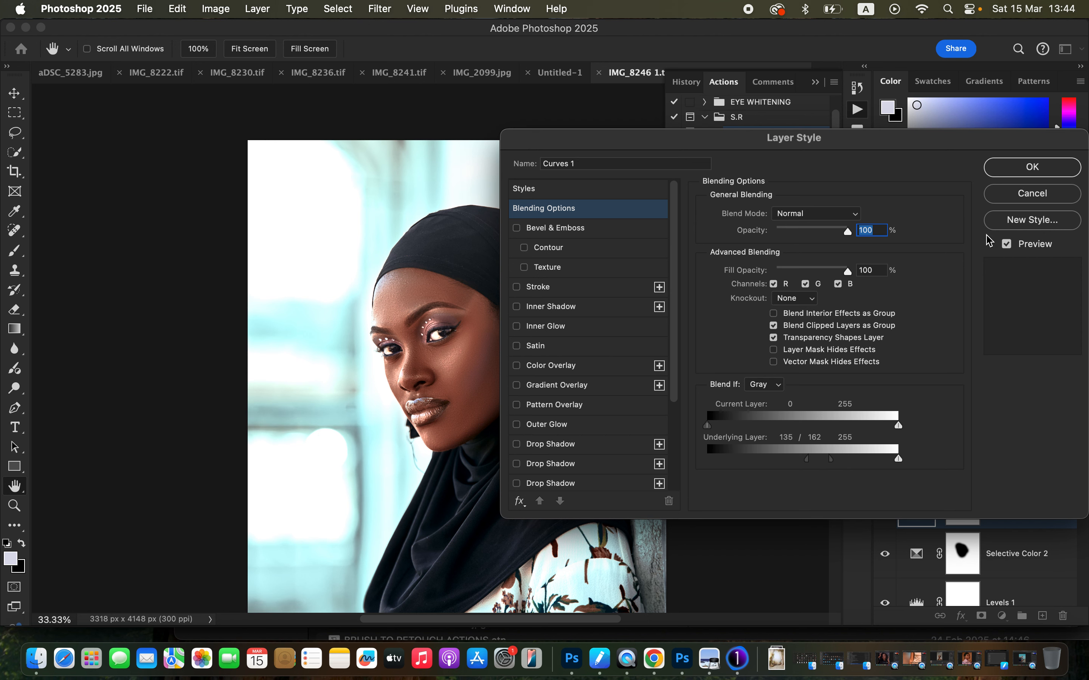
left_click(1034, 167)
Invert the Curves 1 layer mask to black and set up the Brush tool with white as the foreground colour.
key("b")
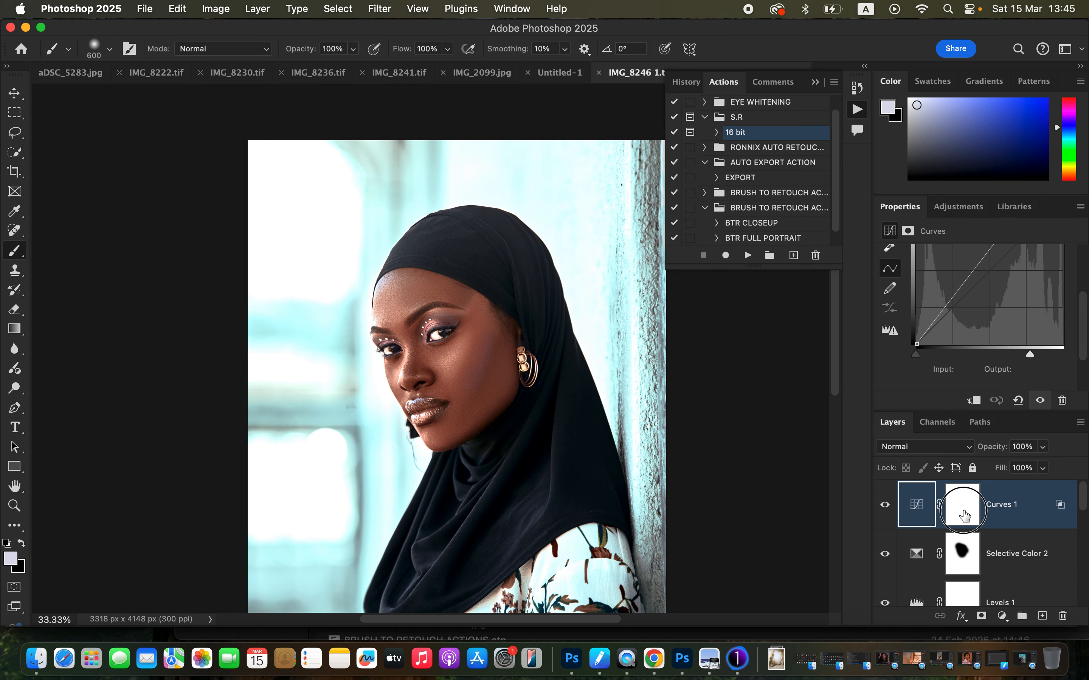
left_click(966, 522)
key("d")
key("super+i")
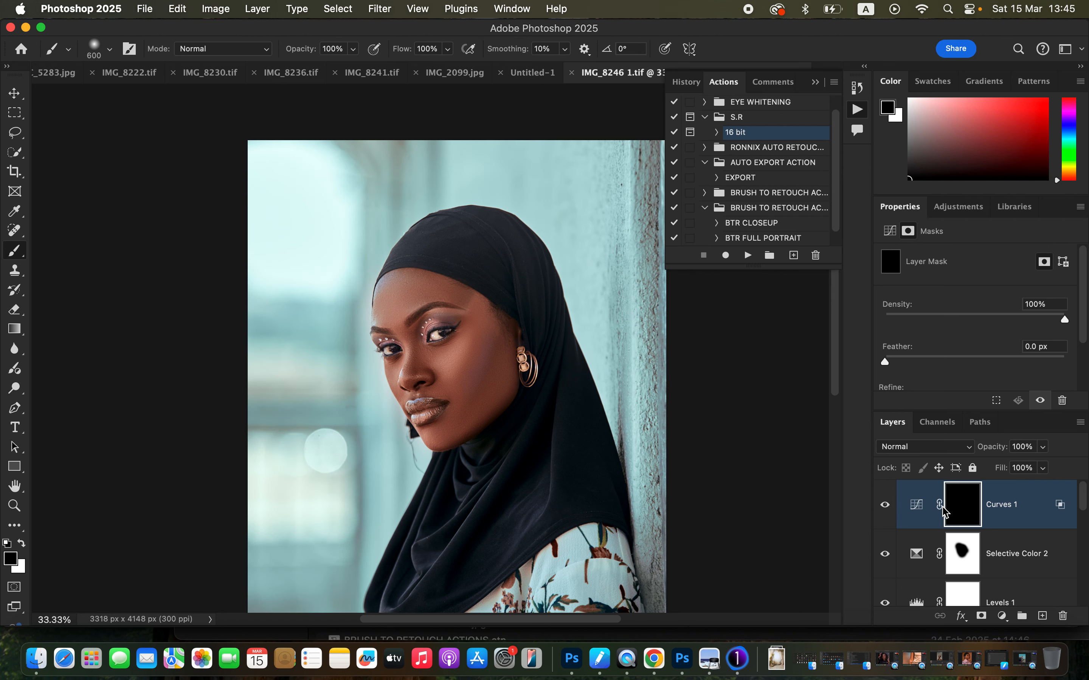
left_click(22, 543)
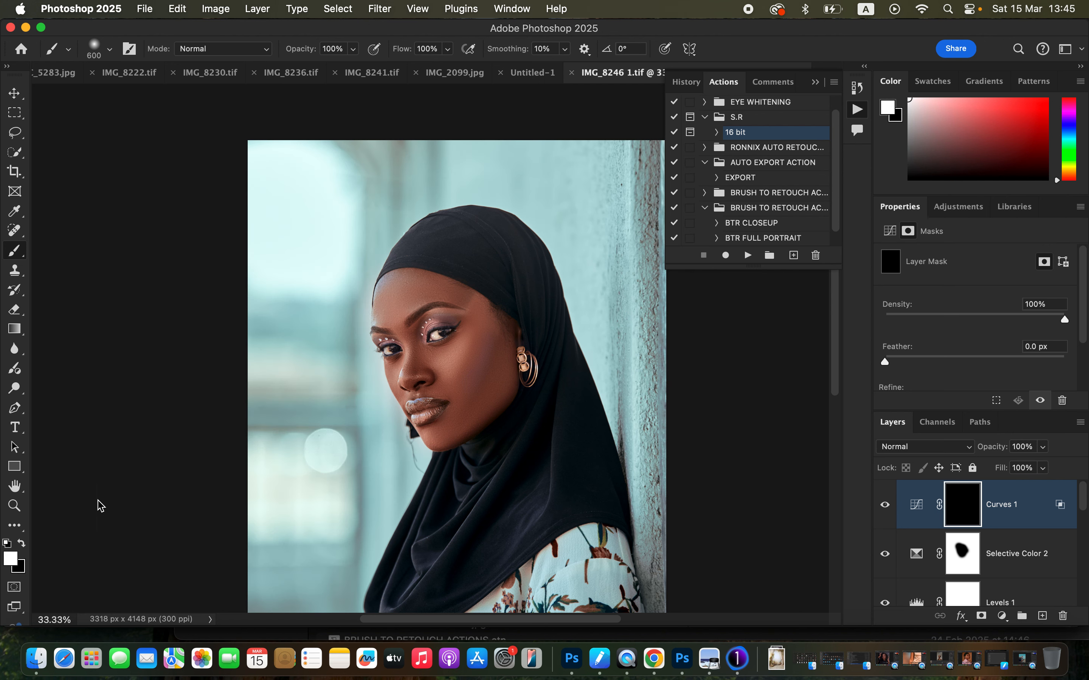
Reveal the Curves 1 brightening on the highlights around the eyes and nose and on the earring, using a 175 px white brush.
left_click(450, 363)
key("bracketleft")
key("bracketleft")
key("bracketleft")
key("bracketleft")
key("bracketleft")
key("bracketleft")
left_click_drag(430, 331, 441, 326)
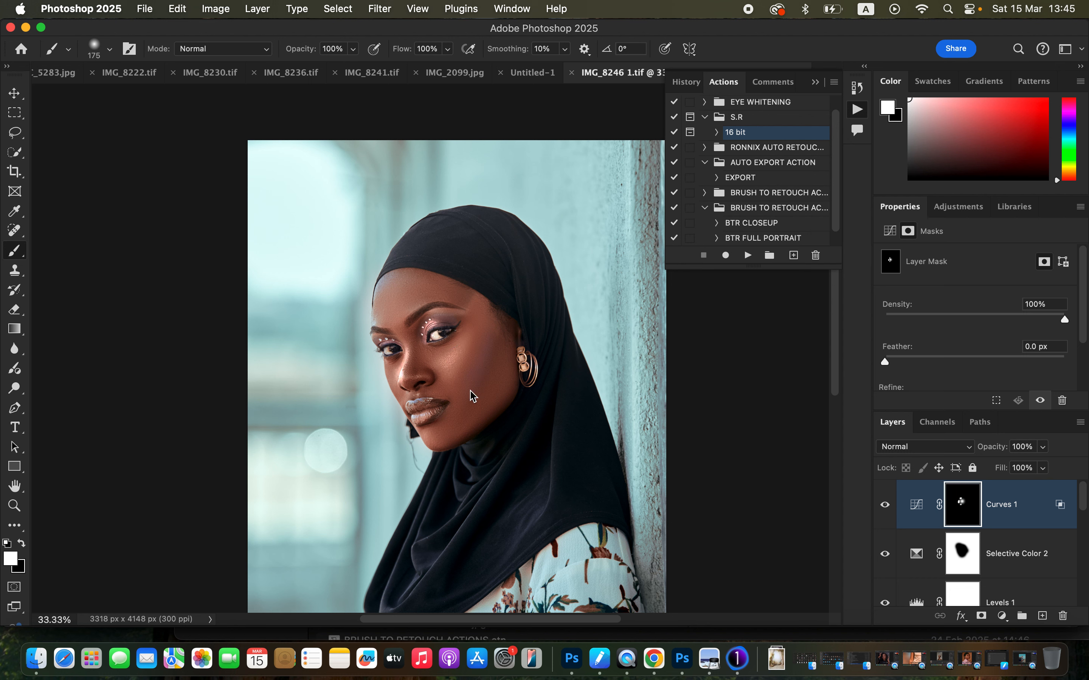
left_click(524, 367)
left_click(543, 385)
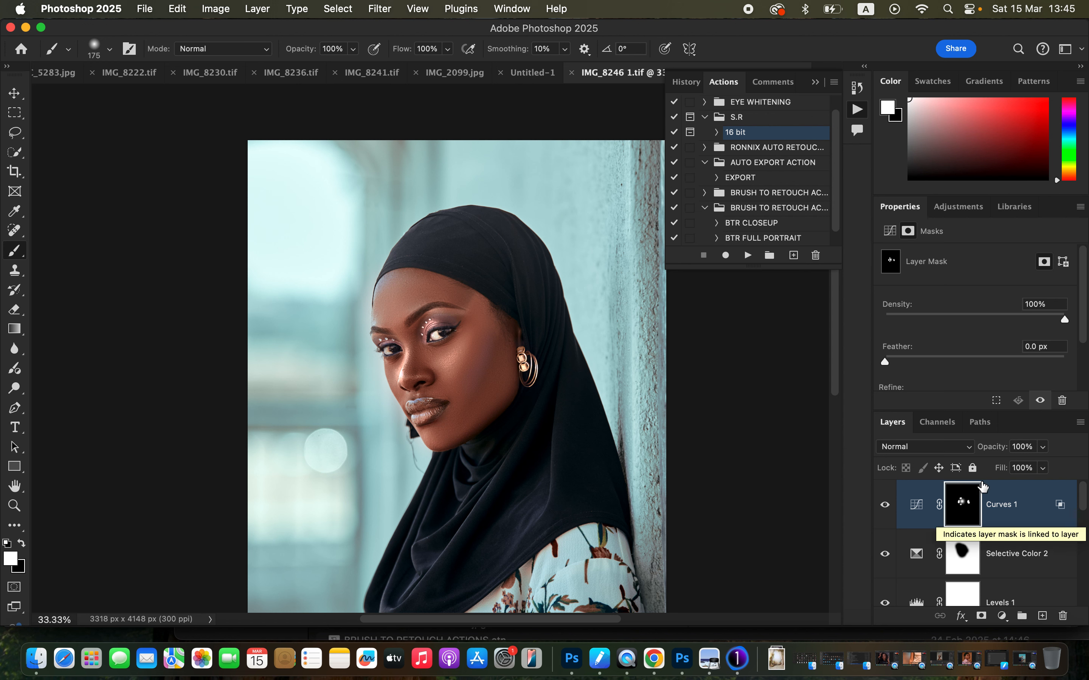
Add a Hue/Saturation adjustment above Curves 1, set Saturation to -79 and invert its mask to black.
left_click(1001, 616)
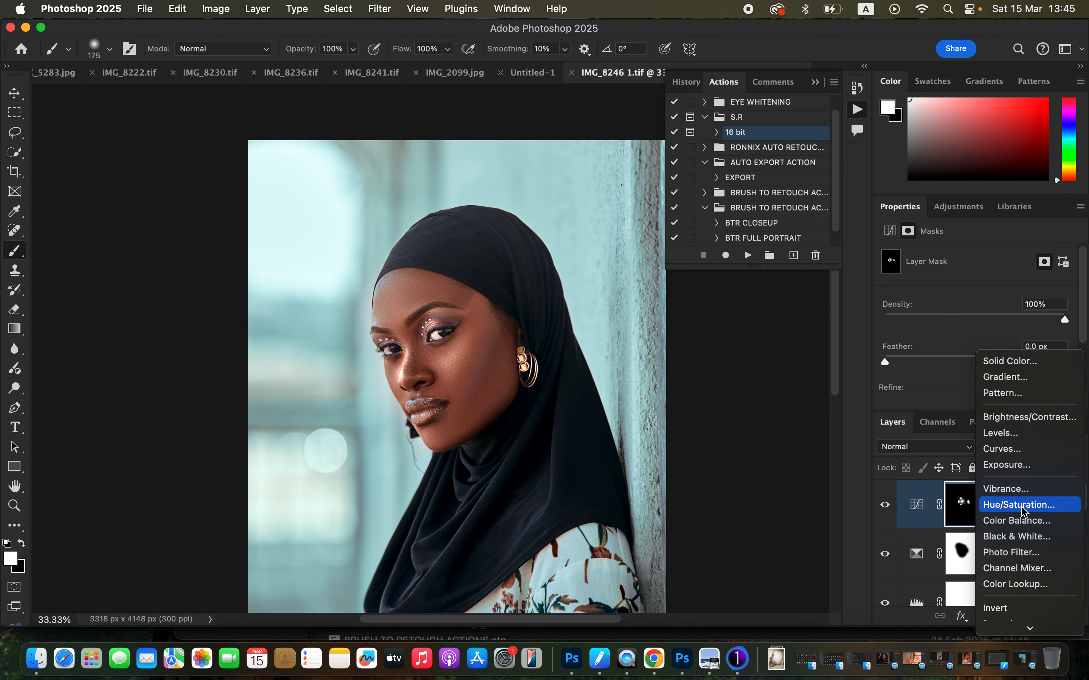
left_click(1012, 505)
left_click_drag(942, 340, 906, 343)
key("super+i")
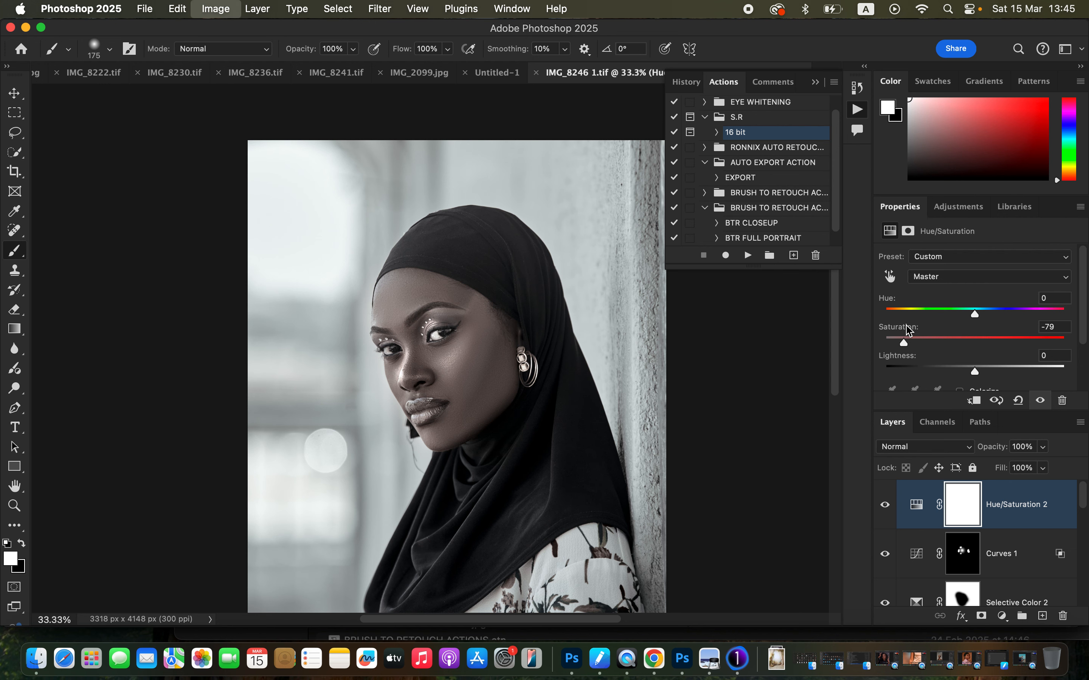
Desaturate the whites of both eyes by painting white on the Hue/Saturation 2 mask with a 30 px brush.
key("super+equal")
key("super+equal")
key("super+equal")
key("super+equal")
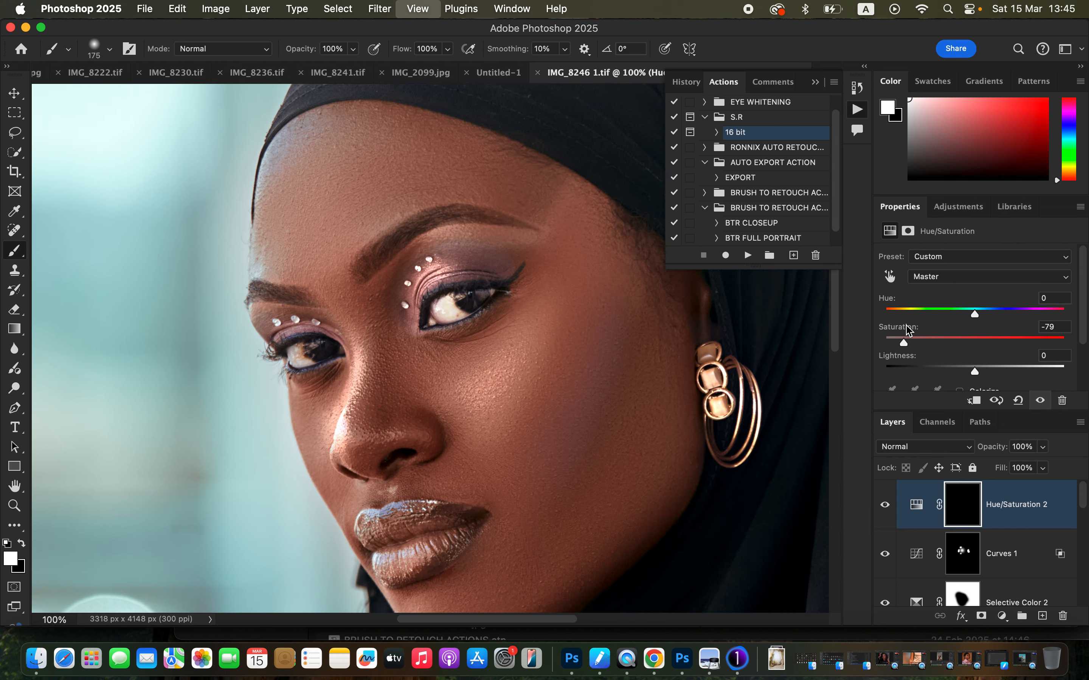
key("bracketleft")
key("bracketleft")
key("bracketleft")
key("bracketleft")
key("bracketleft")
key("bracketleft")
key("bracketleft")
key("bracketleft")
key("bracketleft")
key("bracketleft")
key("bracketleft")
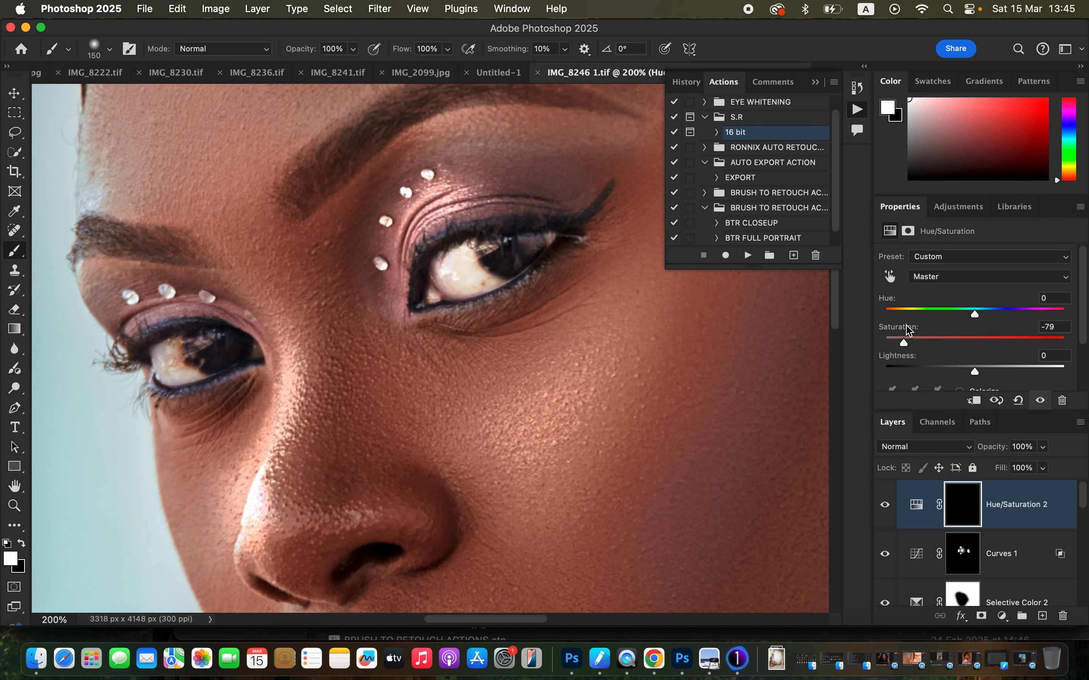
mouse_move(458, 264)
left_mouse_down()
mouse_move(475, 282)
mouse_move(462, 254)
mouse_move(489, 284)
mouse_move(466, 261)
mouse_move(444, 260)
mouse_move(449, 277)
mouse_move(490, 281)
mouse_move(453, 261)
left_mouse_up()
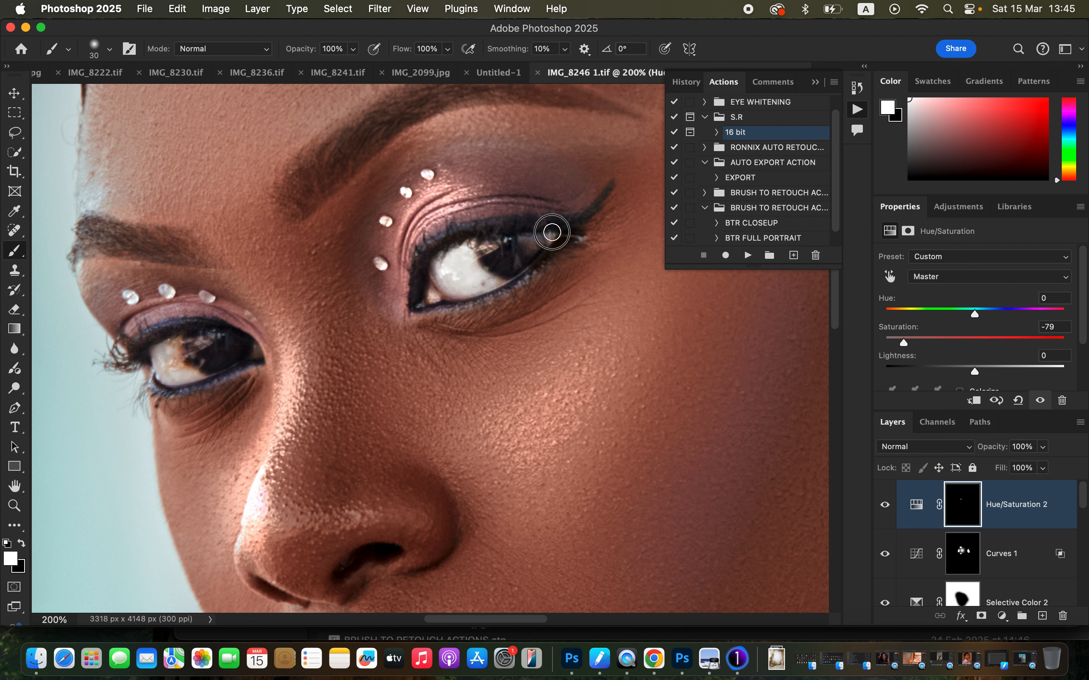
mouse_move(177, 360)
left_mouse_down()
mouse_move(159, 346)
mouse_move(185, 353)
left_mouse_up()
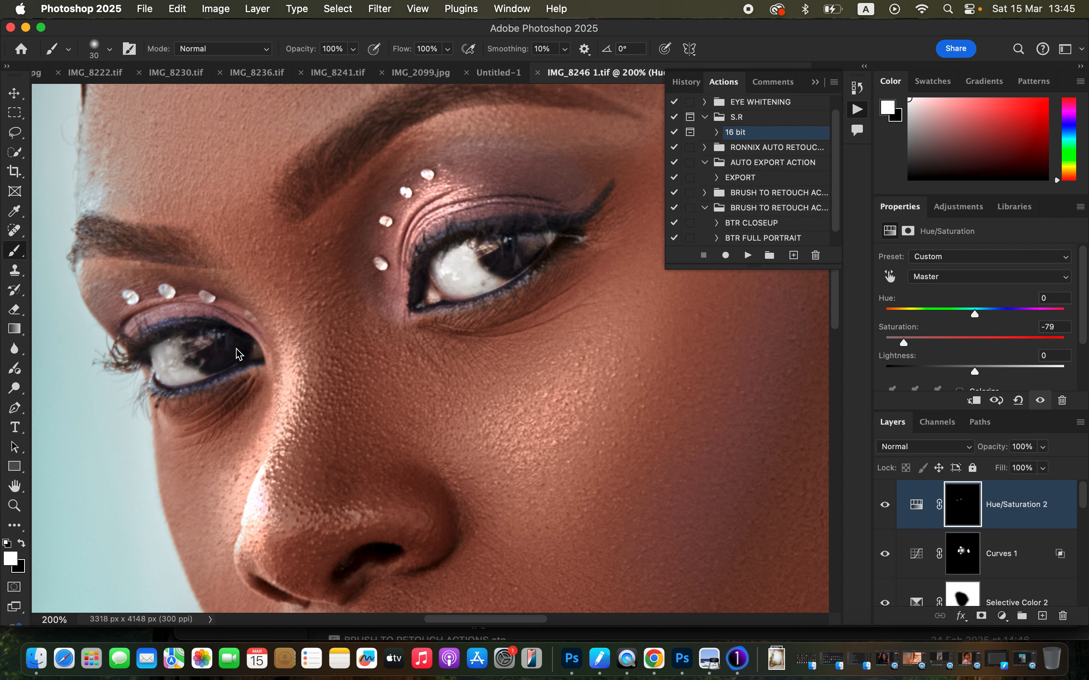
key("super+minus")
key("super+minus")
key("super+minus")
key("super+minus")
key("super+minus")
key("super+minus")
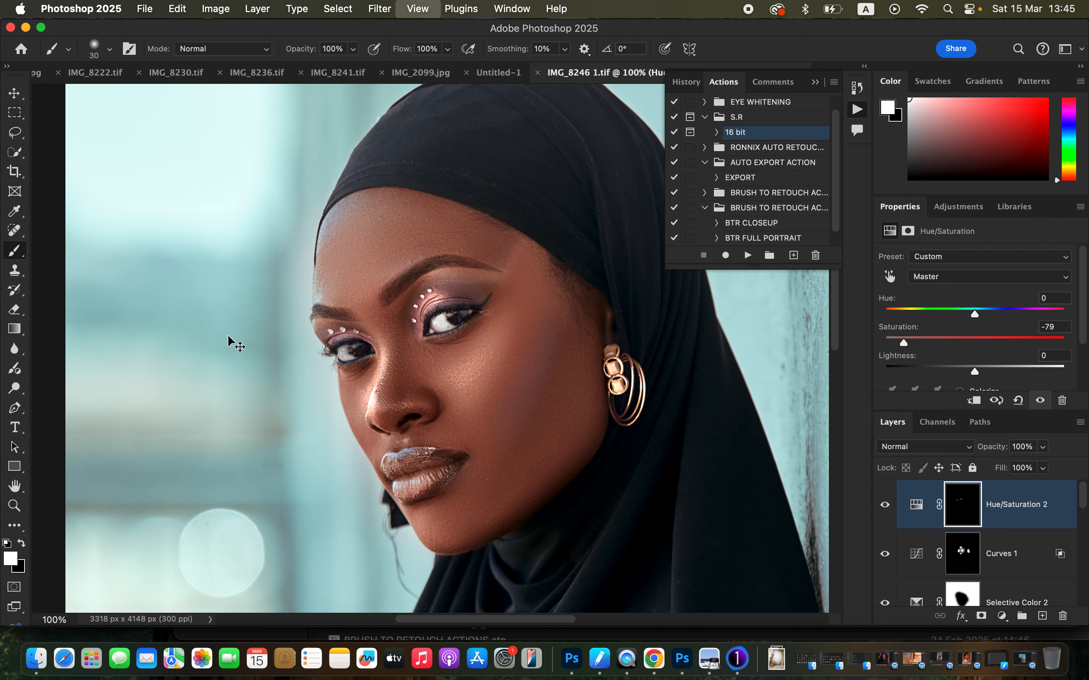
key("super+equal")
key("super+equal")
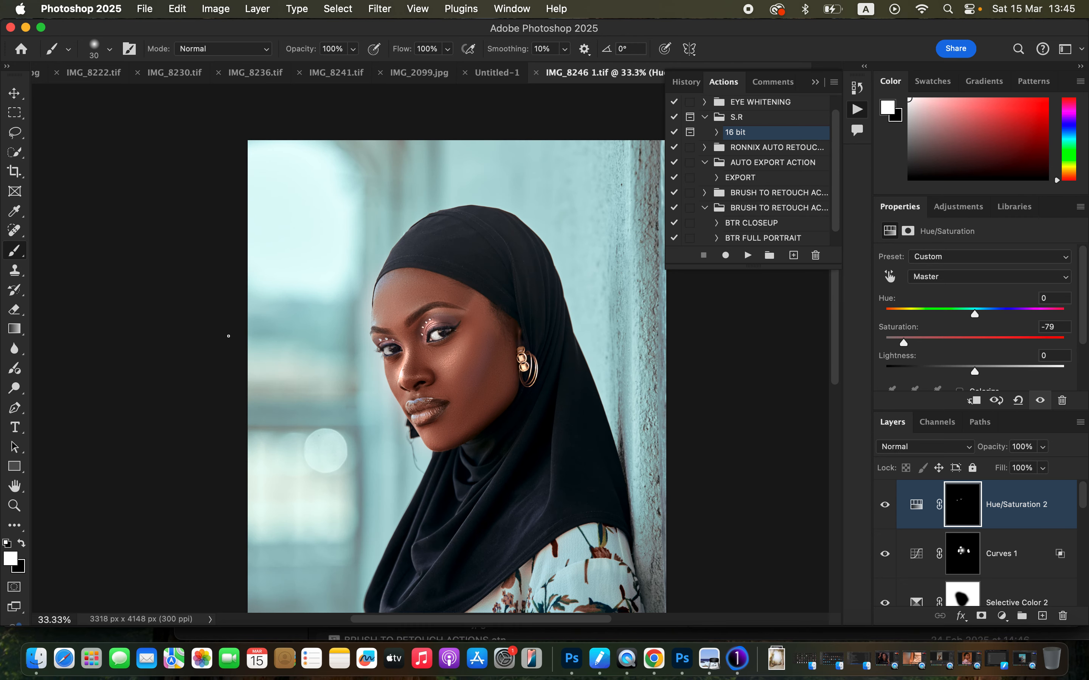
Compare the grade with the finished portrait IMG_8236.tif, collapse the Actions panel and return to IMG_8246 1.tif.
left_click(422, 73)
left_click(347, 74)
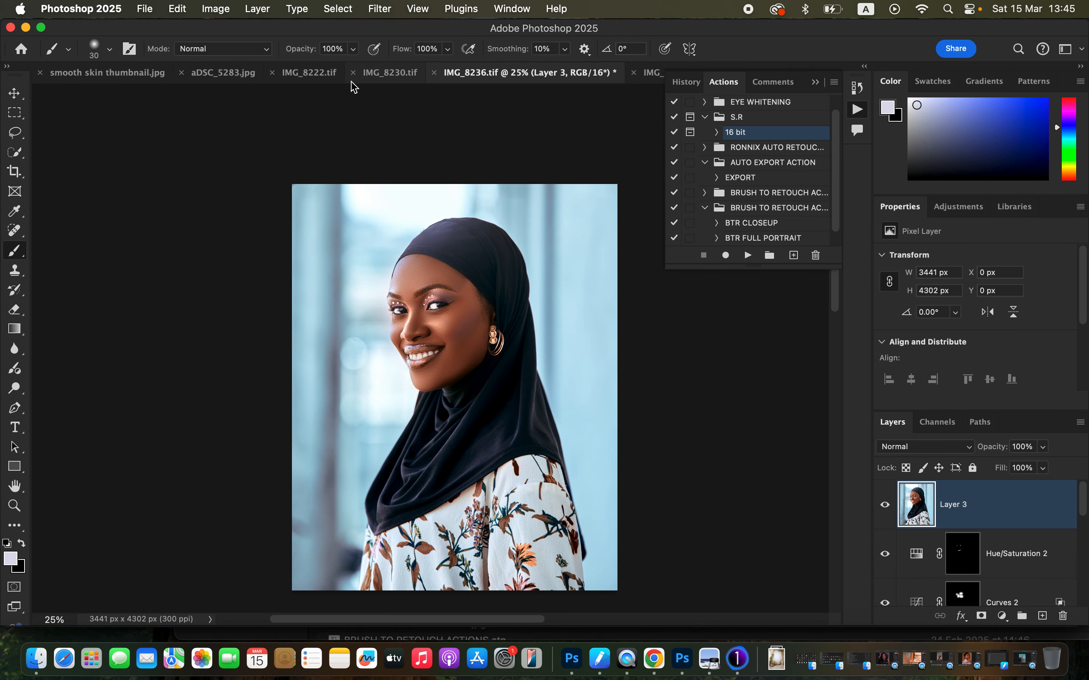
left_click(814, 82)
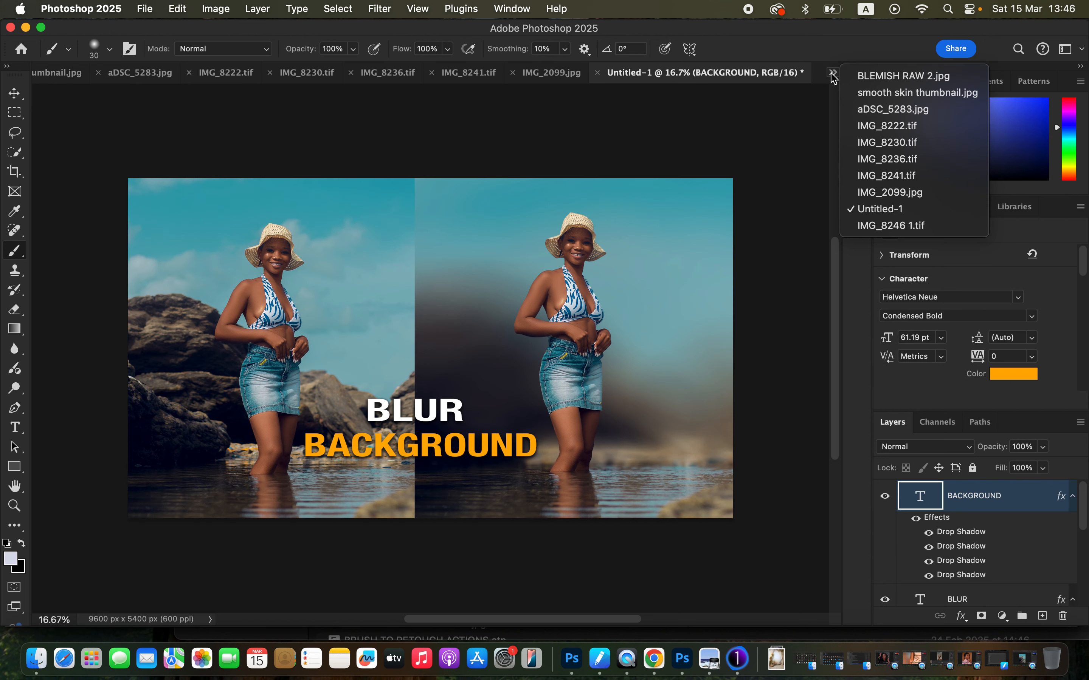
left_click(833, 73)
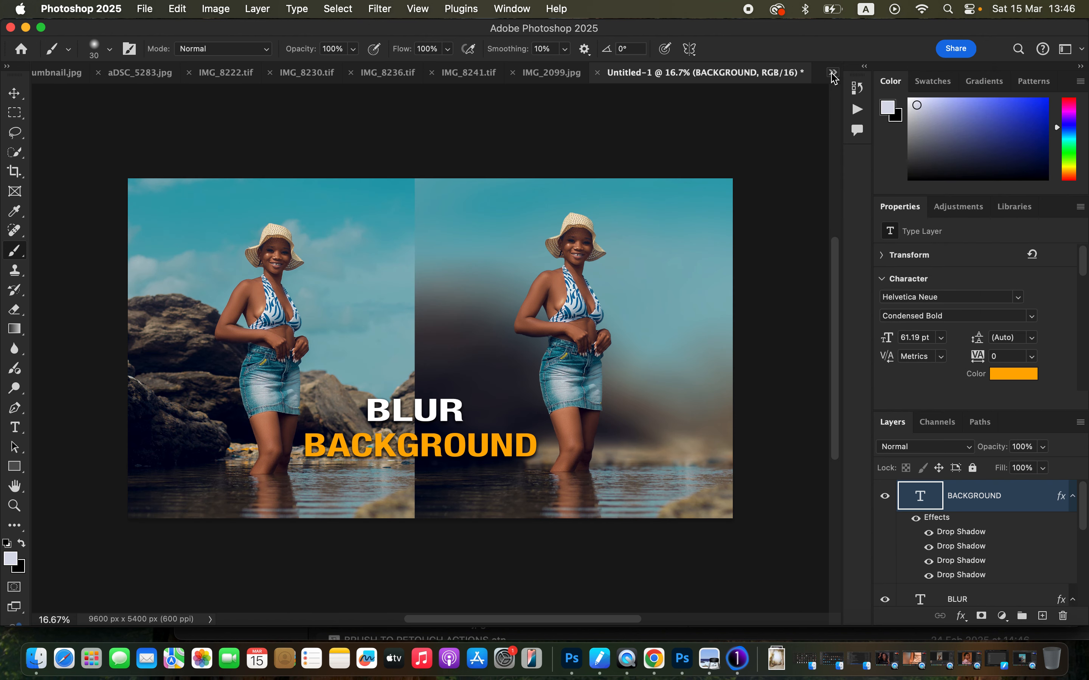
left_click(831, 75)
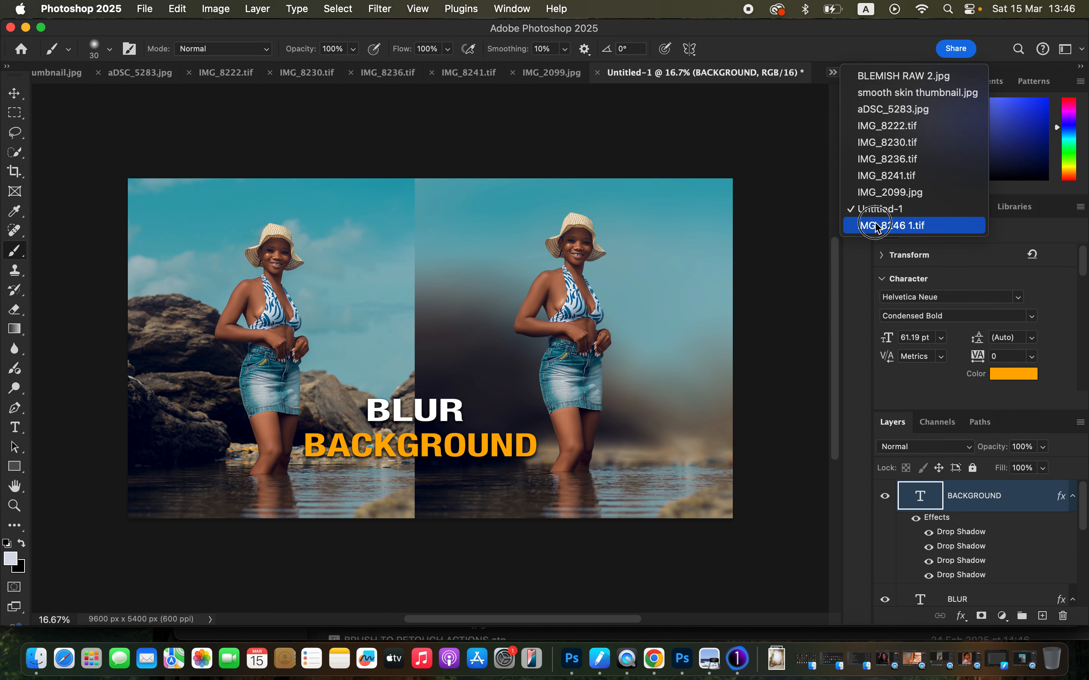
left_click(890, 225)
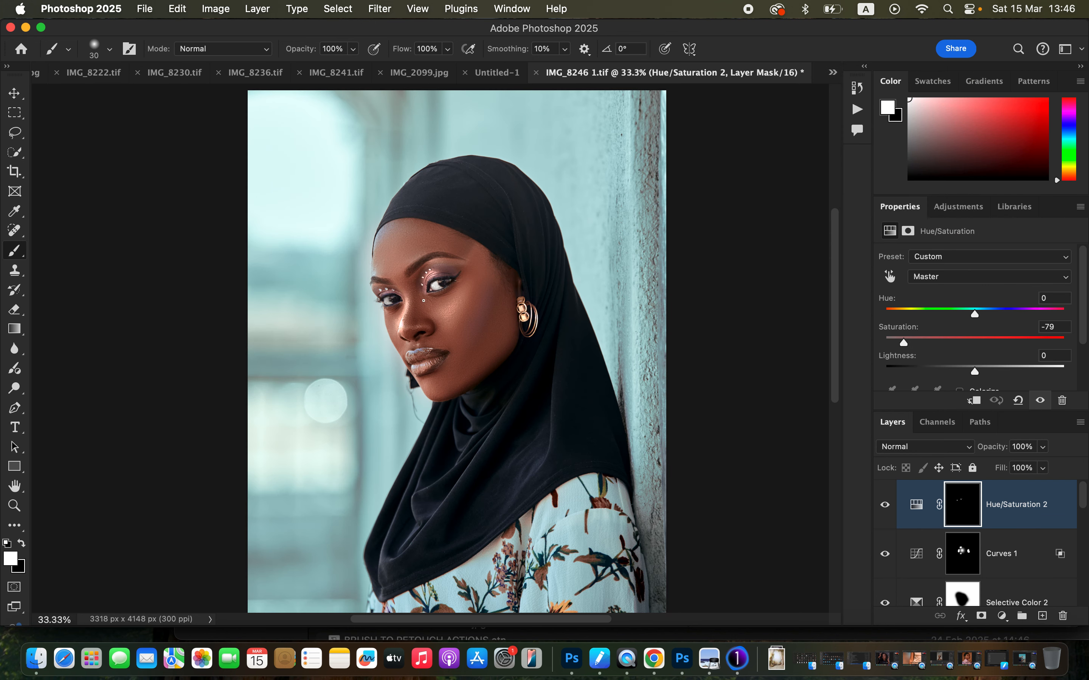